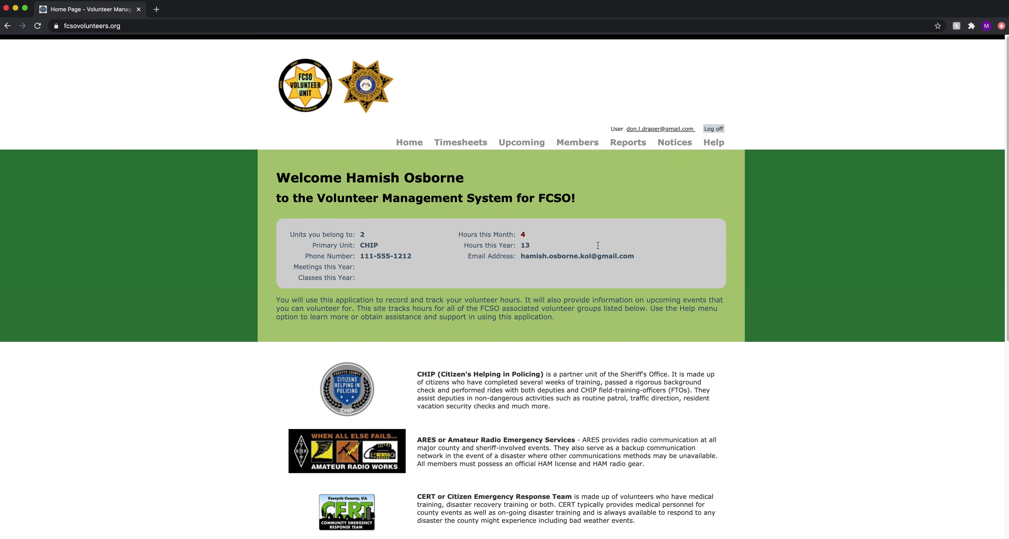
Open the Event Listing of 918 CHIP events and scroll down the table.
{"action": "left_click", "coordinate": [455, 145]}
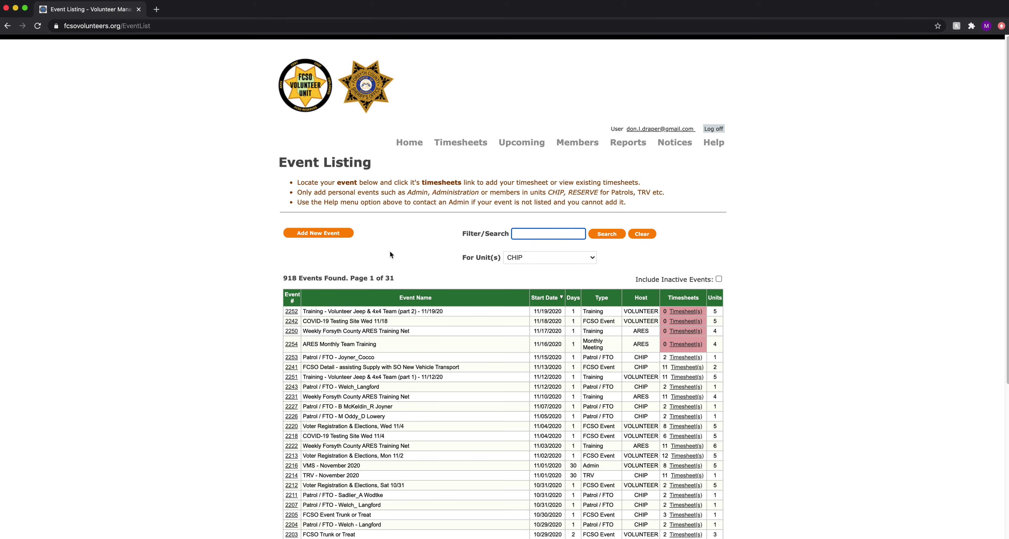
{"action": "scroll", "coordinate": [390, 254], "scroll_direction": "down", "scroll_amount": 1}
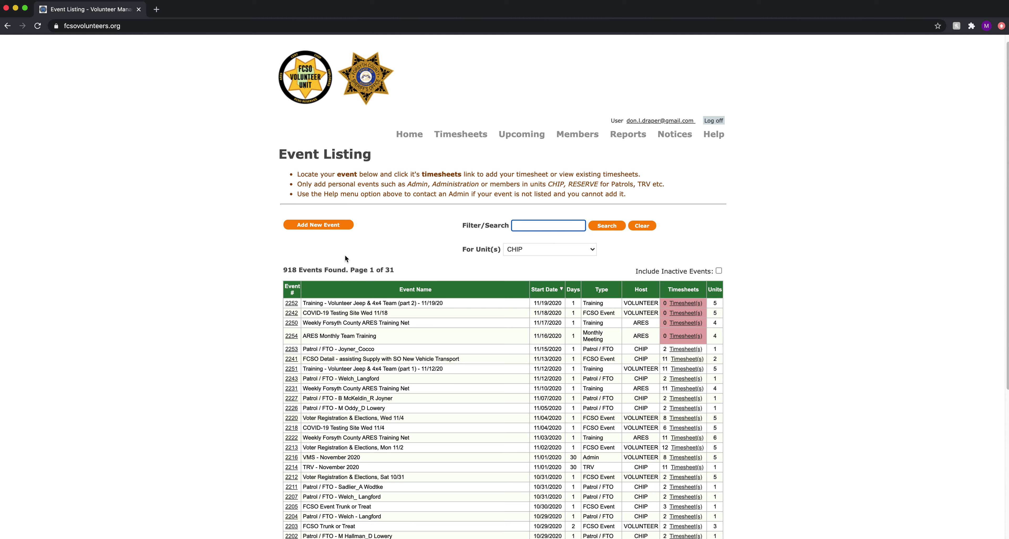
Start a new event, getting a blank form dated 11/16/2020.
{"action": "left_click", "coordinate": [319, 225]}
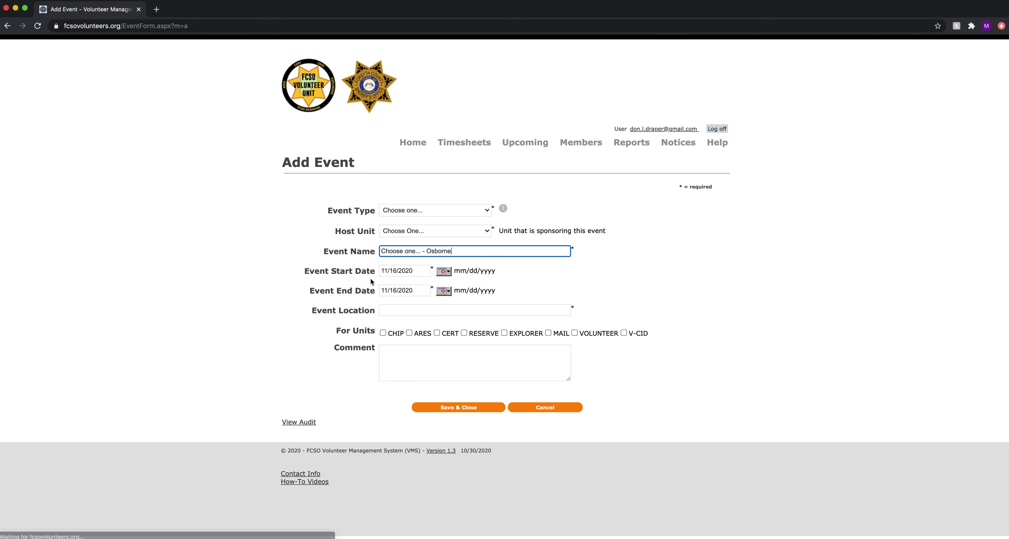
Set the event type to Patrol / FTO and the host unit to CHIP.
{"action": "left_click", "coordinate": [400, 211]}
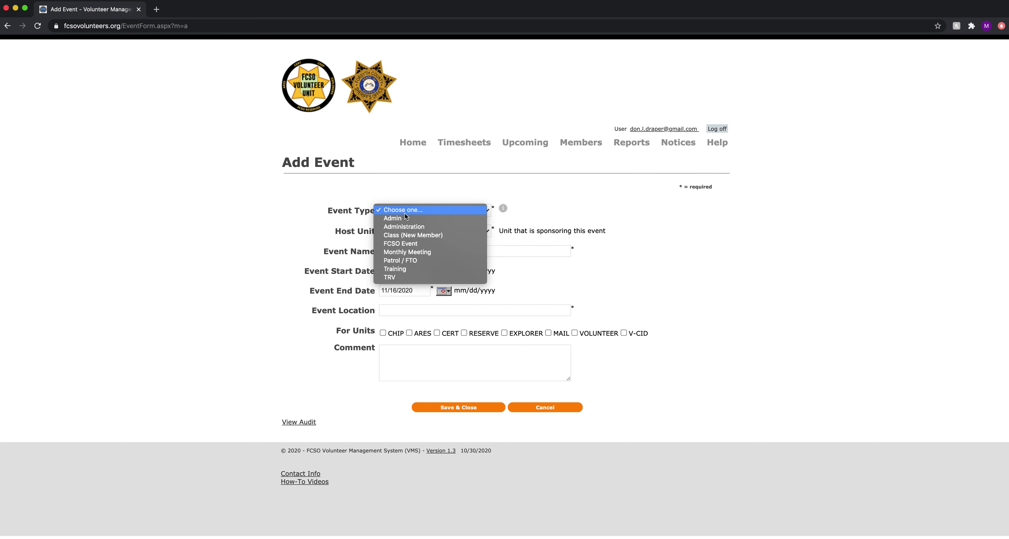
{"action": "left_click", "coordinate": [426, 262]}
{"action": "left_click", "coordinate": [424, 233]}
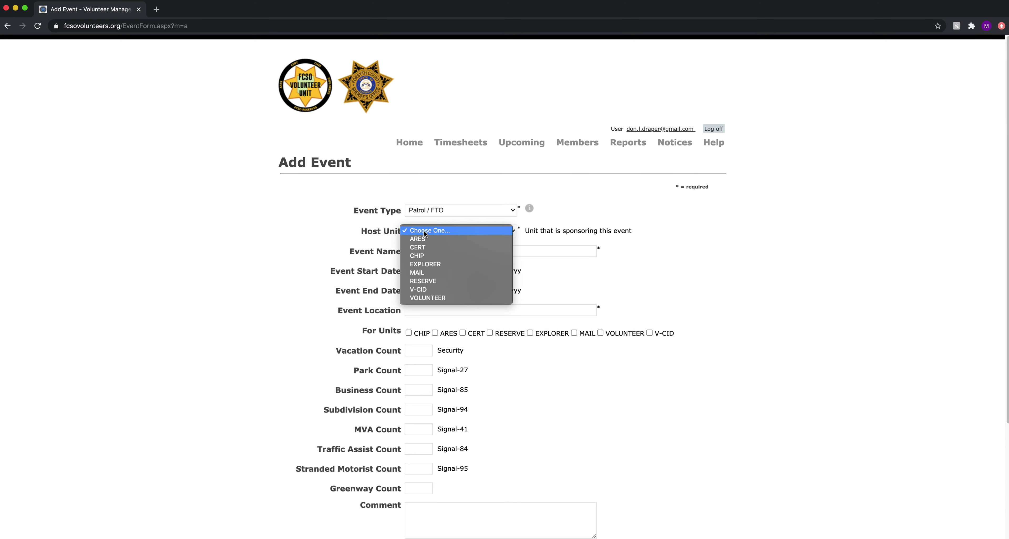
{"action": "left_click", "coordinate": [427, 257]}
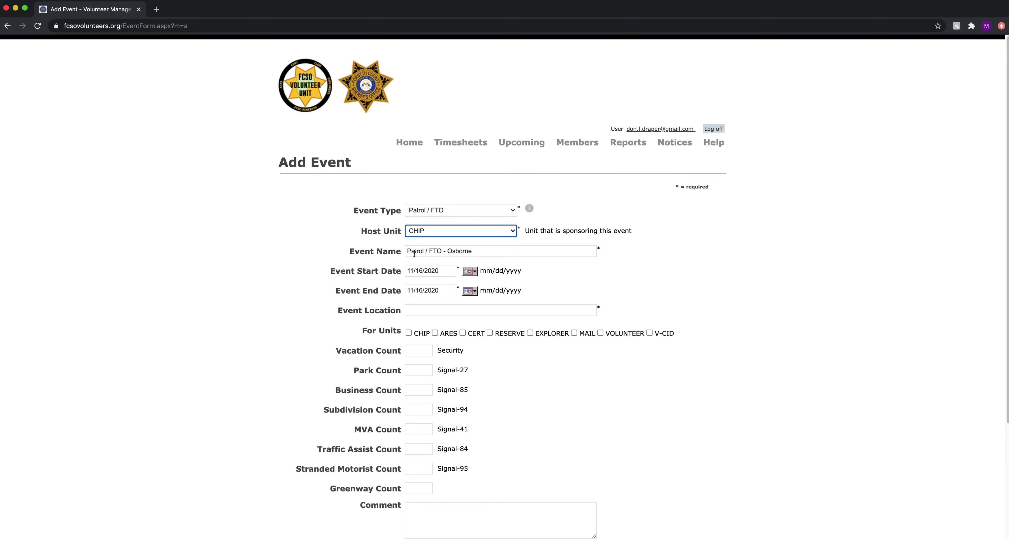
Edit the event name to include both patrol partners' initials and surnames.
{"action": "left_click", "coordinate": [448, 252]}
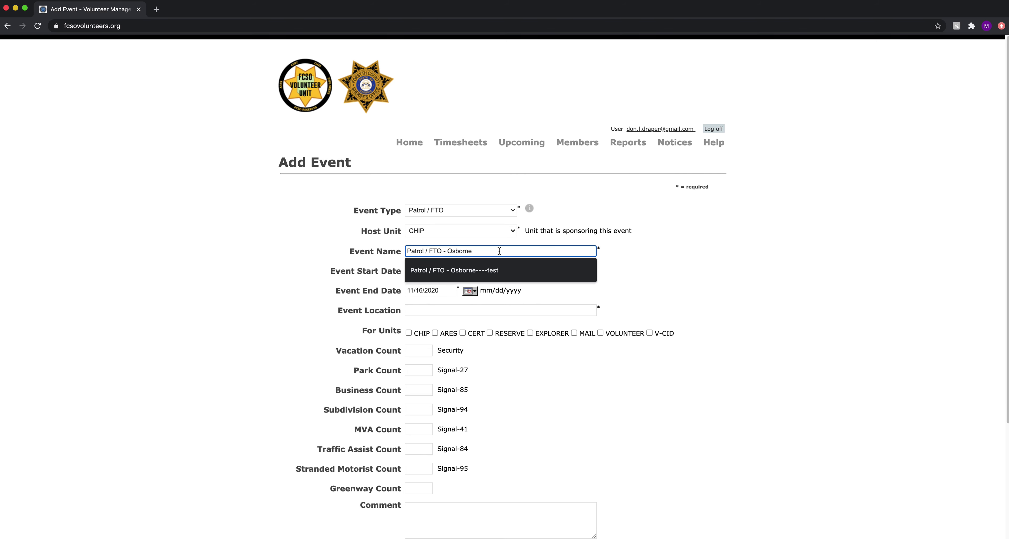
{"action": "type", "text": "H"}
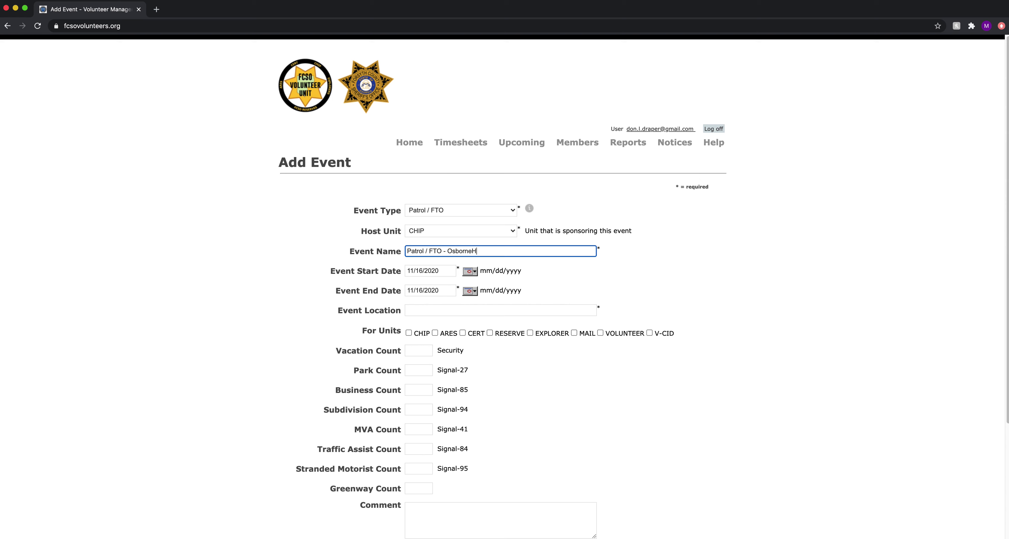
{"action": "key", "text": "BackSpace"}
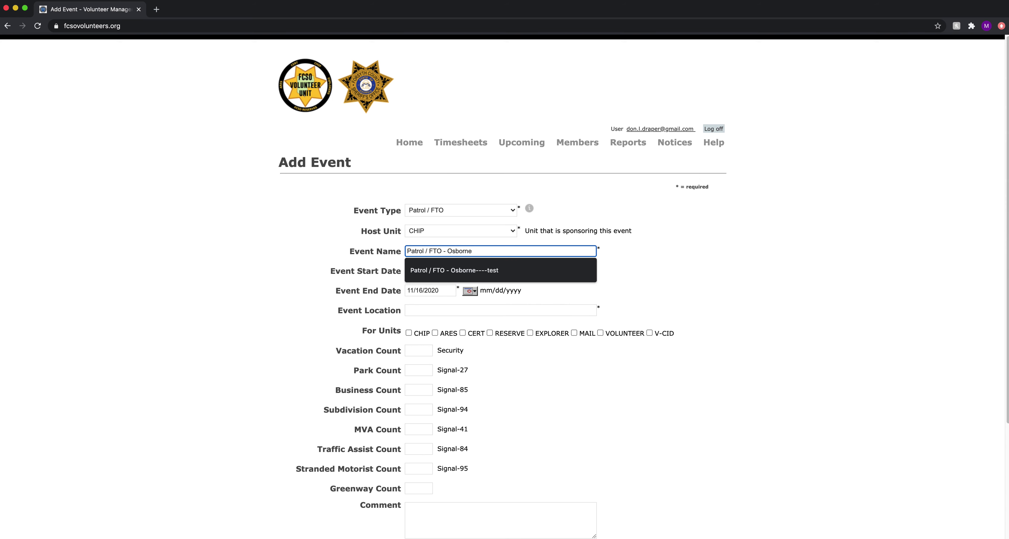
{"action": "left_click", "coordinate": [448, 252]}
{"action": "type", "text": "H"}
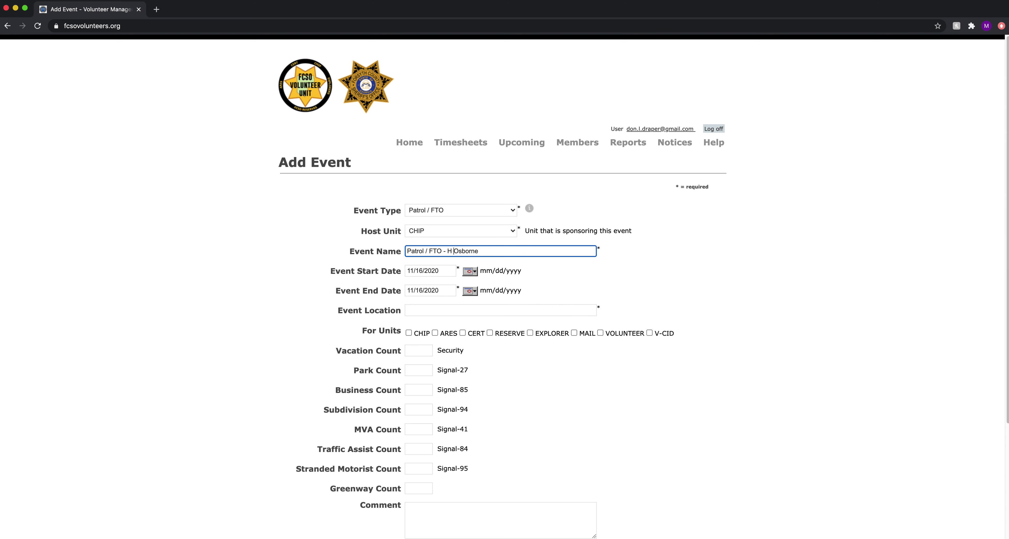
{"action": "left_click", "coordinate": [470, 249]}
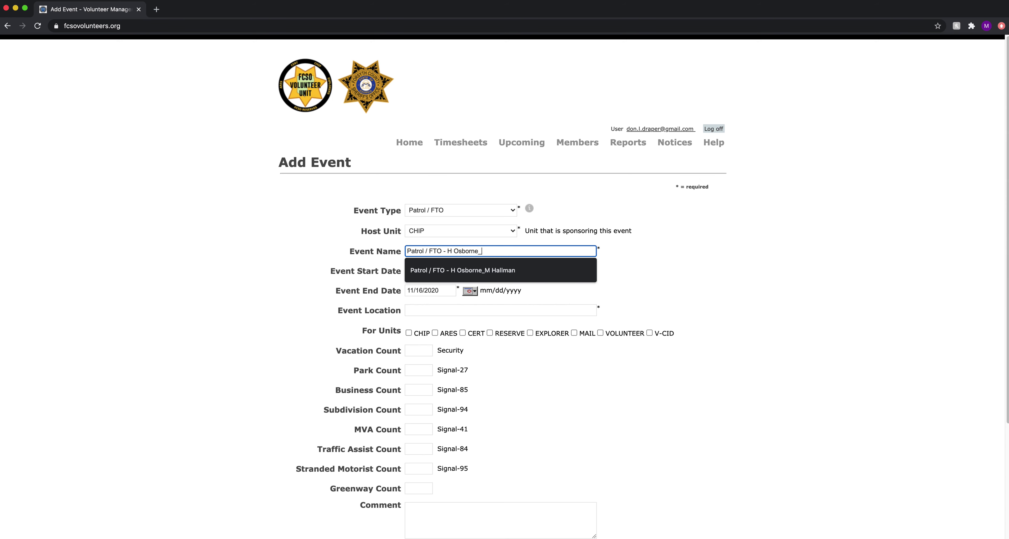
{"action": "type", "text": "_M Hallman"}
{"action": "left_click", "coordinate": [647, 291]}
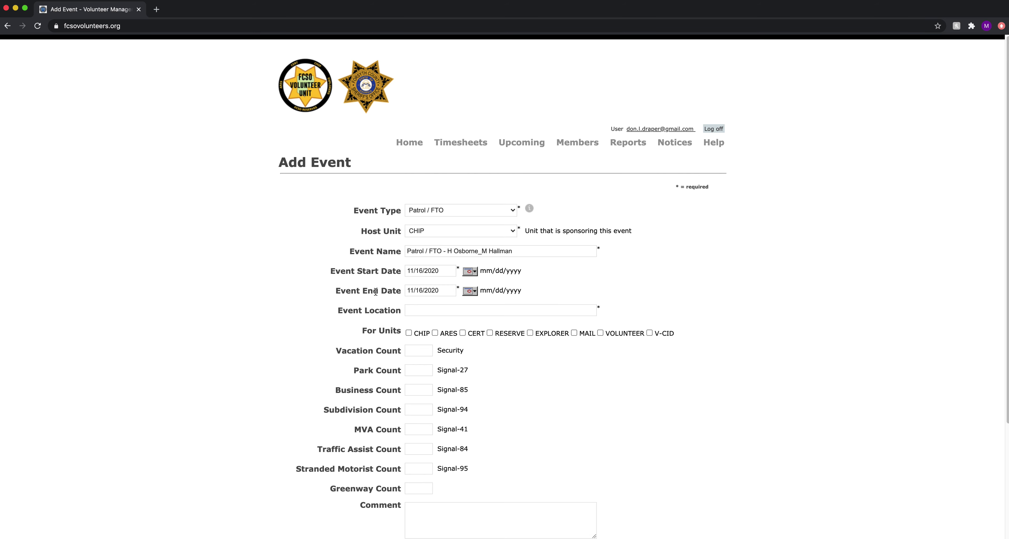
Set the event location to North and include the CHIP unit.
{"action": "left_click", "coordinate": [429, 311]}
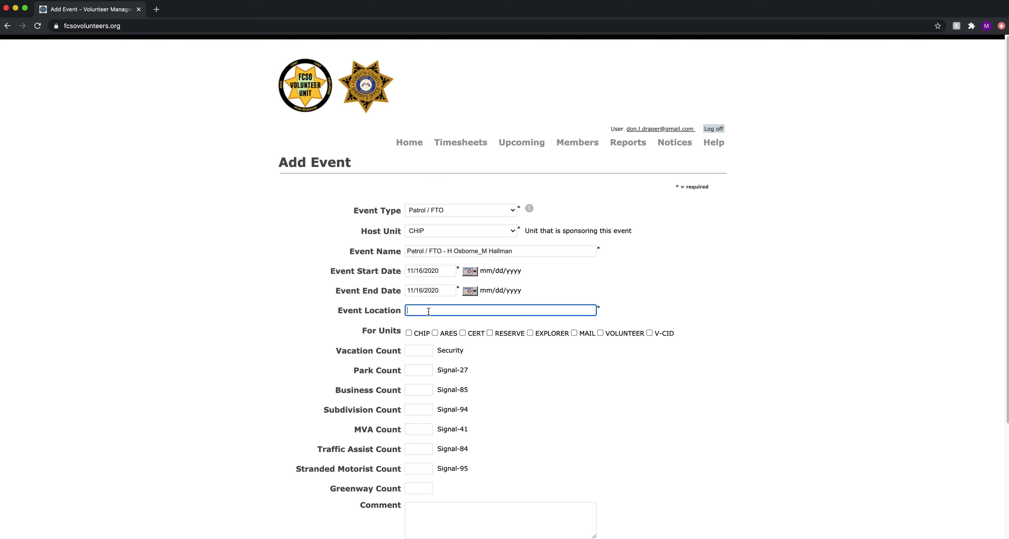
{"action": "type", "text": "North"}
{"action": "left_click", "coordinate": [408, 334]}
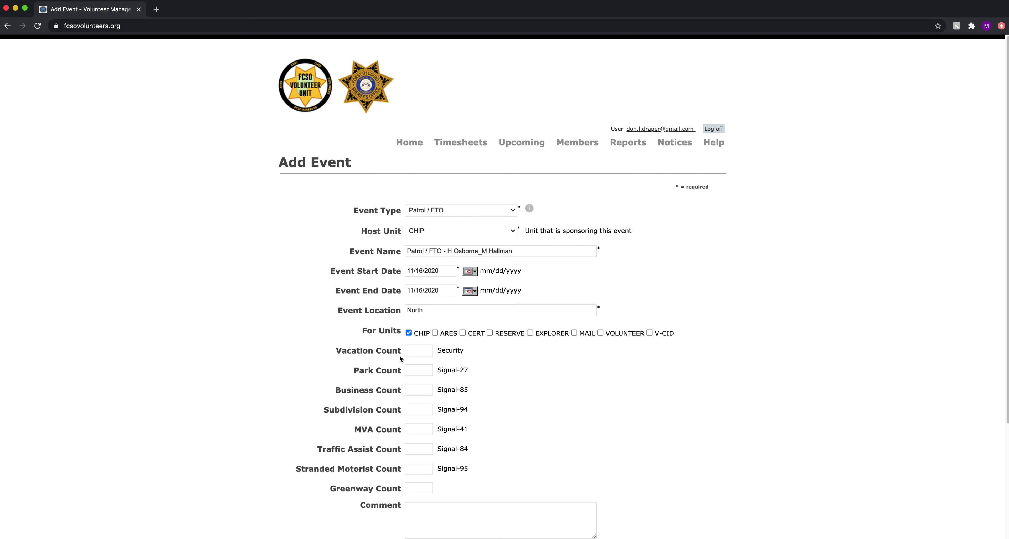
Enter the patrol counts: vacation 3, park 5, business 5, subdivision 2.
{"action": "scroll", "coordinate": [600, 398], "scroll_direction": "down", "scroll_amount": 2}
{"action": "scroll", "coordinate": [600, 398], "scroll_direction": "down", "scroll_amount": 5}
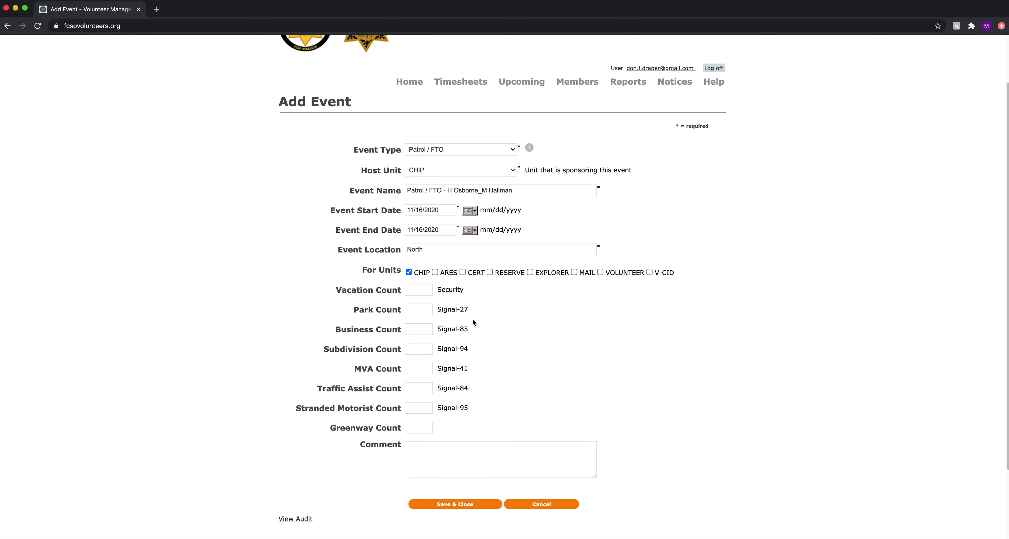
{"action": "left_click", "coordinate": [418, 290]}
{"action": "type", "text": "3"}
{"action": "key", "text": "Tab"}
{"action": "type", "text": "5"}
{"action": "key", "text": "Tab"}
{"action": "type", "text": "5"}
{"action": "key", "text": "Tab"}
{"action": "type", "text": "2"}
{"action": "key", "text": "Tab"}
{"action": "left_click", "coordinate": [513, 409]}
Add the event comment 'Fuel at Fowler'.
{"action": "left_click", "coordinate": [429, 447]}
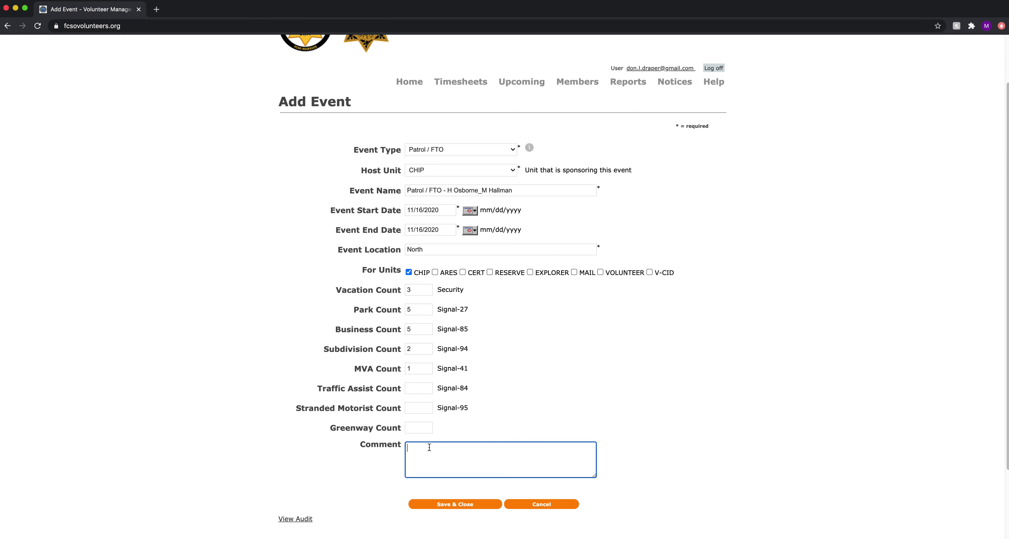
{"action": "type", "text": "Feul"}
{"action": "key", "text": "BackSpace"}
{"action": "key", "text": "BackSpace"}
{"action": "type", "text": "uel at Fowler"}
Save the event and open the empty timesheet list for new event 2255.
{"action": "left_click", "coordinate": [449, 506]}
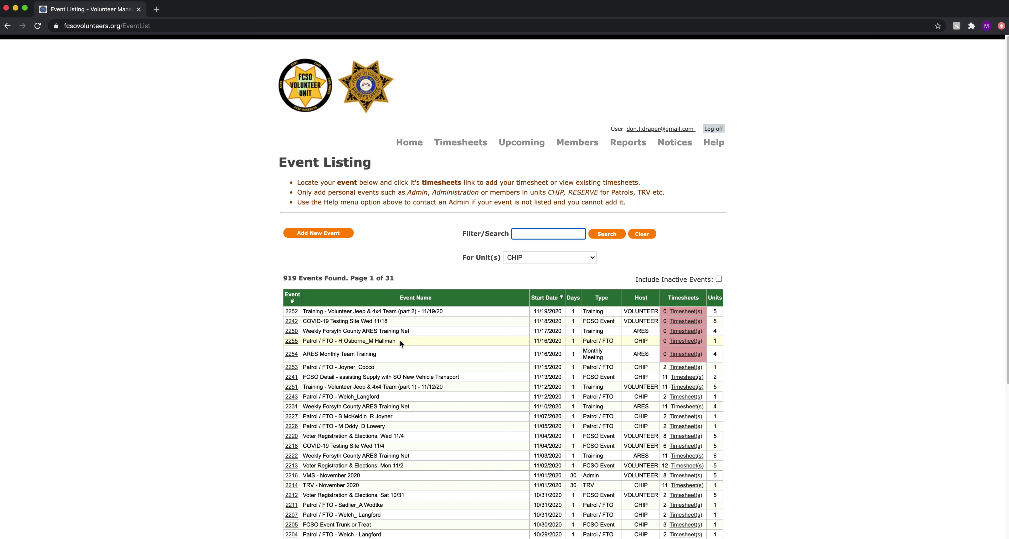
{"action": "left_click_drag", "start_coordinate": [399, 341], "coordinate": [281, 343]}
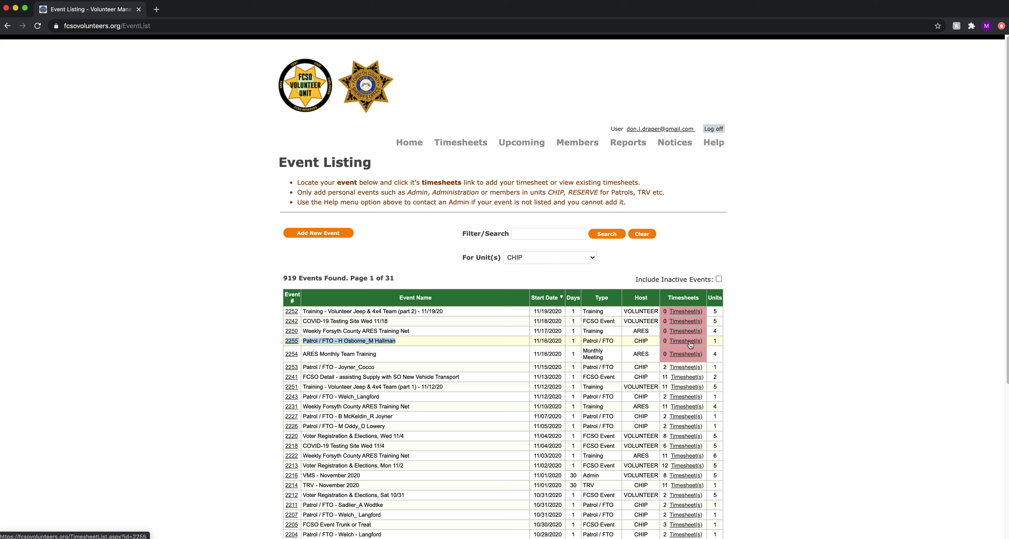
{"action": "left_click", "coordinate": [714, 352]}
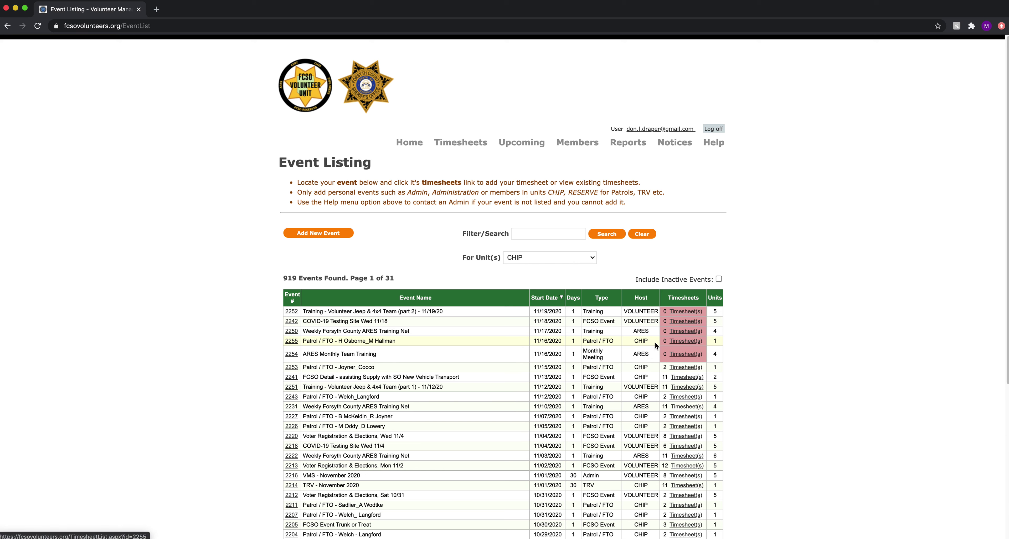
{"action": "left_click", "coordinate": [683, 342]}
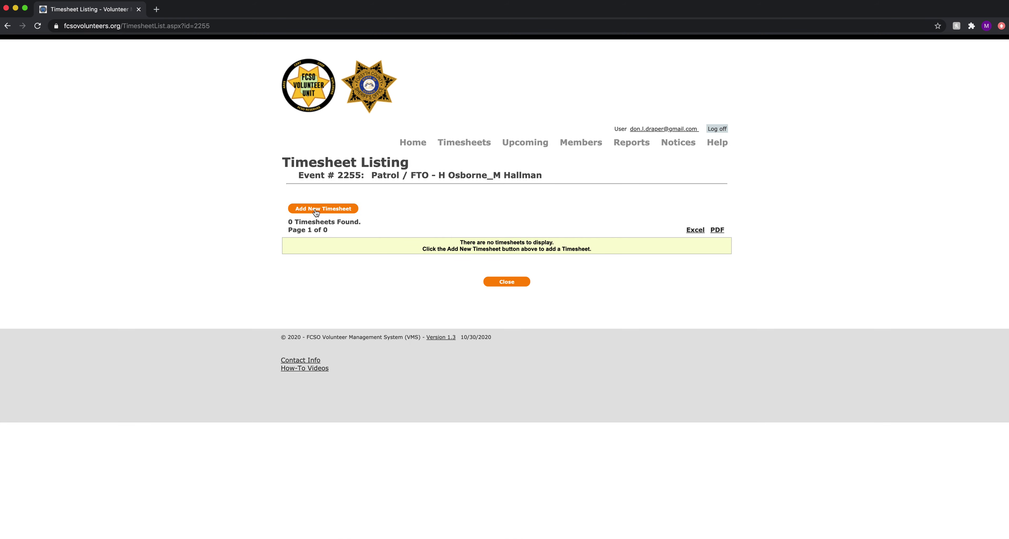
Start a new timesheet with a 19:00 to 22:00 shift.
{"action": "left_click", "coordinate": [332, 212]}
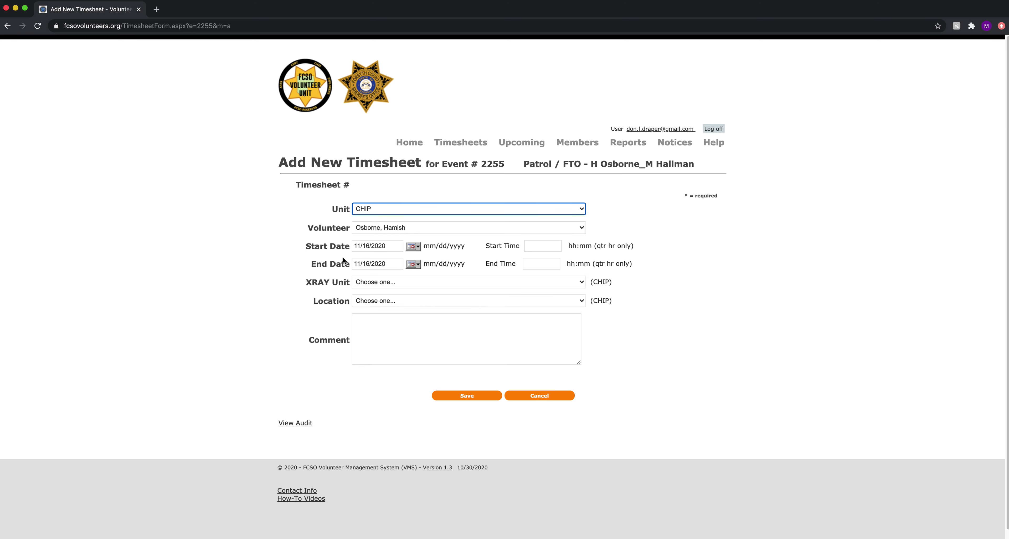
{"action": "left_click", "coordinate": [474, 243]}
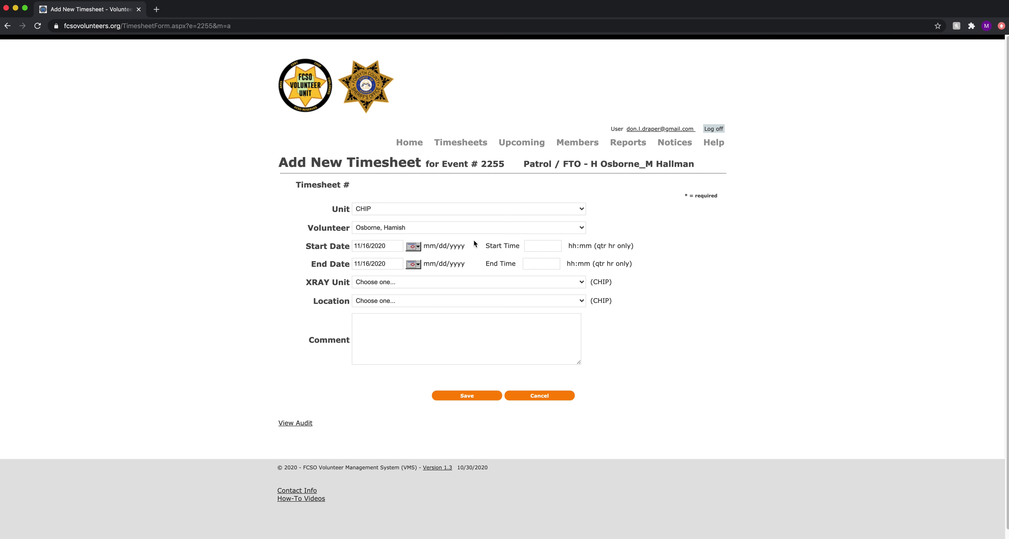
{"action": "left_click", "coordinate": [543, 245]}
{"action": "type", "text": "19"}
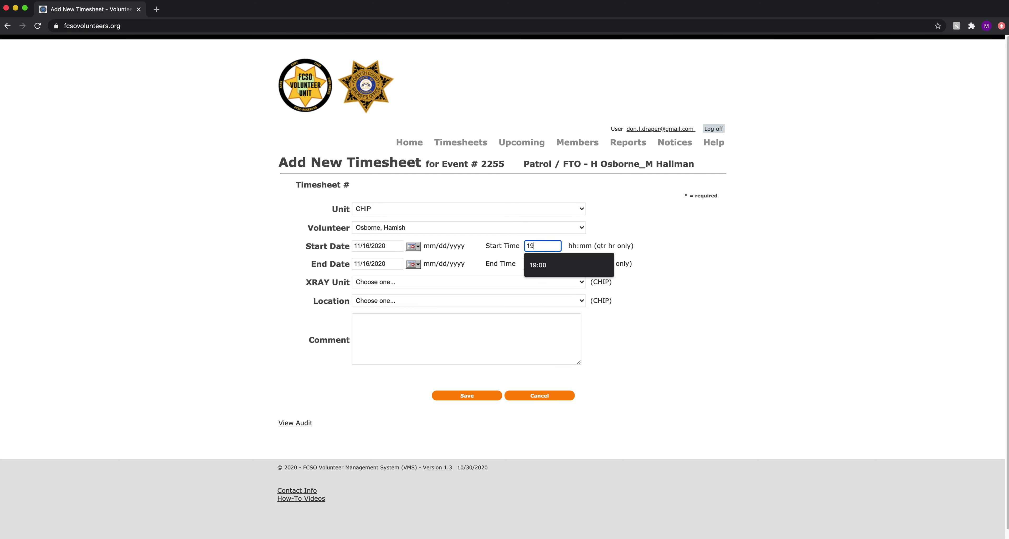
{"action": "type", "text": ":00"}
{"action": "left_click", "coordinate": [528, 262]}
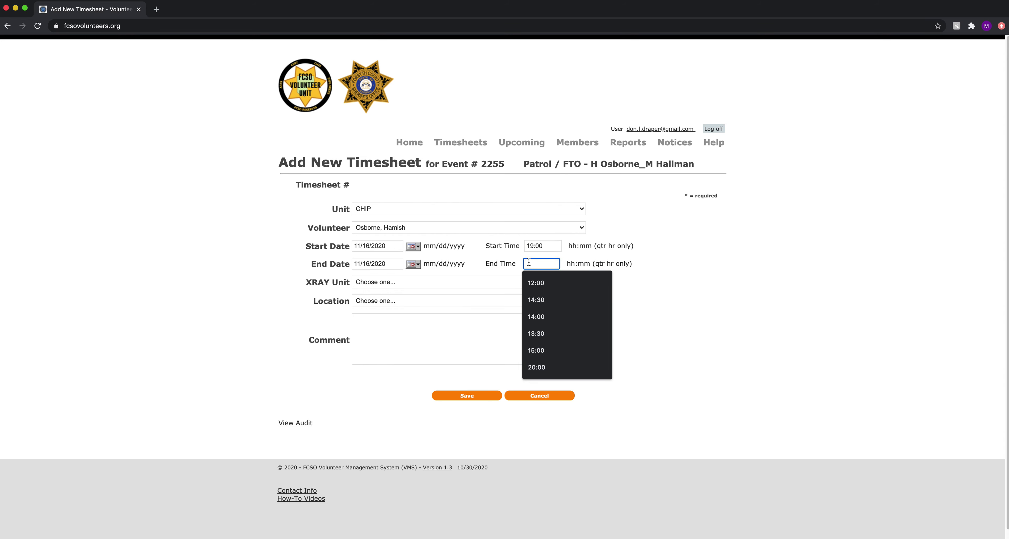
{"action": "type", "text": "22:00"}
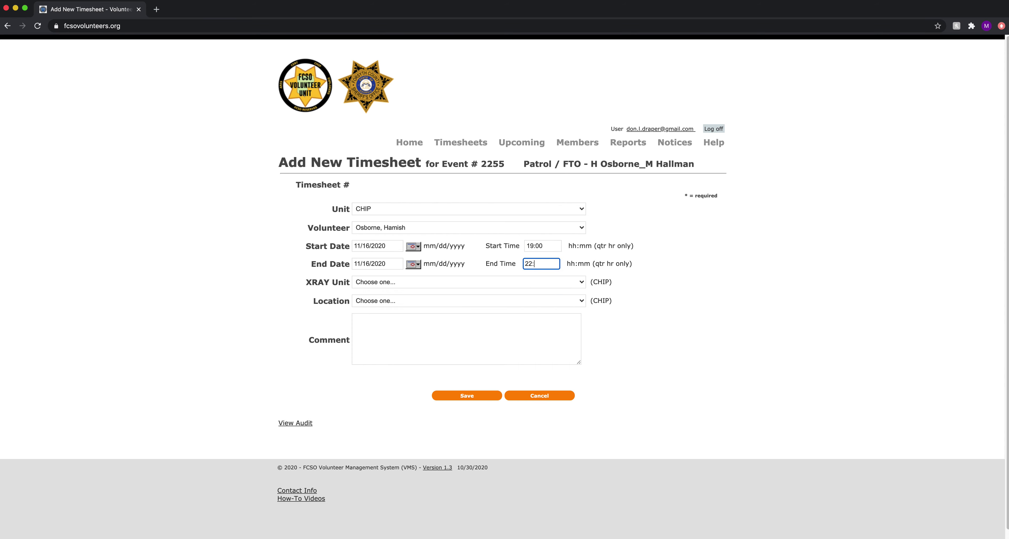
{"action": "left_click", "coordinate": [670, 285]}
Set the timesheet's XRAY unit to XRAY 1 and location to North.
{"action": "left_click", "coordinate": [364, 289]}
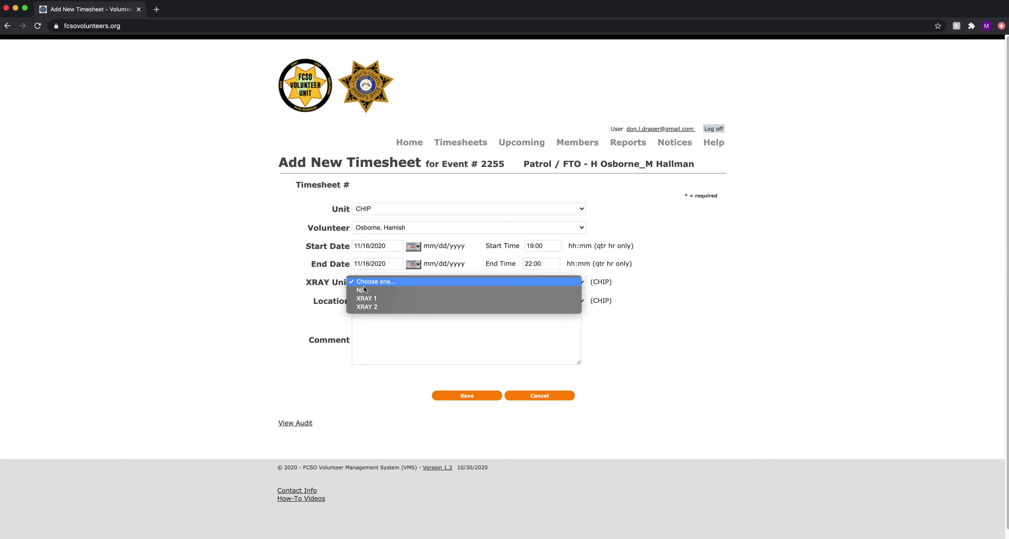
{"action": "left_click", "coordinate": [377, 299]}
{"action": "left_click", "coordinate": [370, 301]}
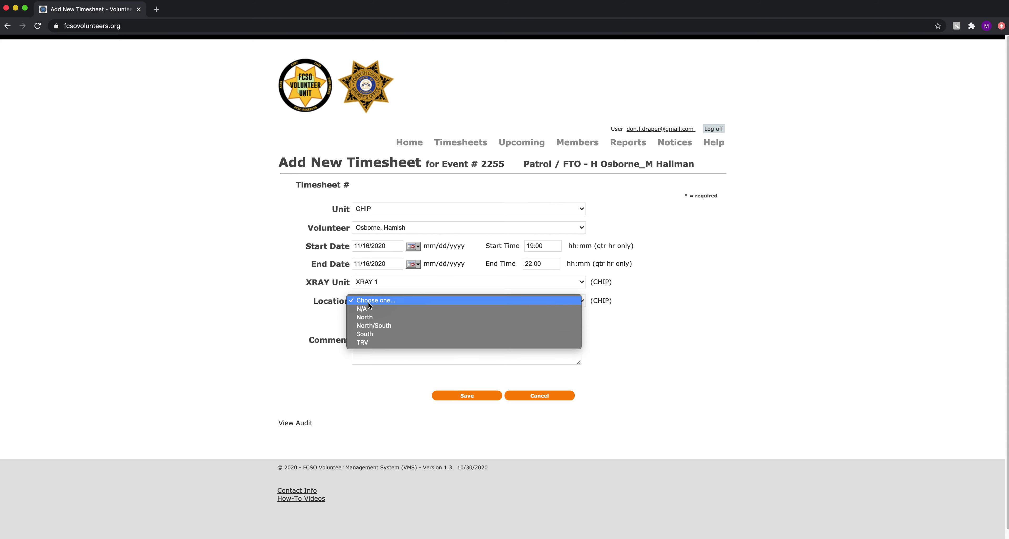
{"action": "left_click", "coordinate": [376, 316]}
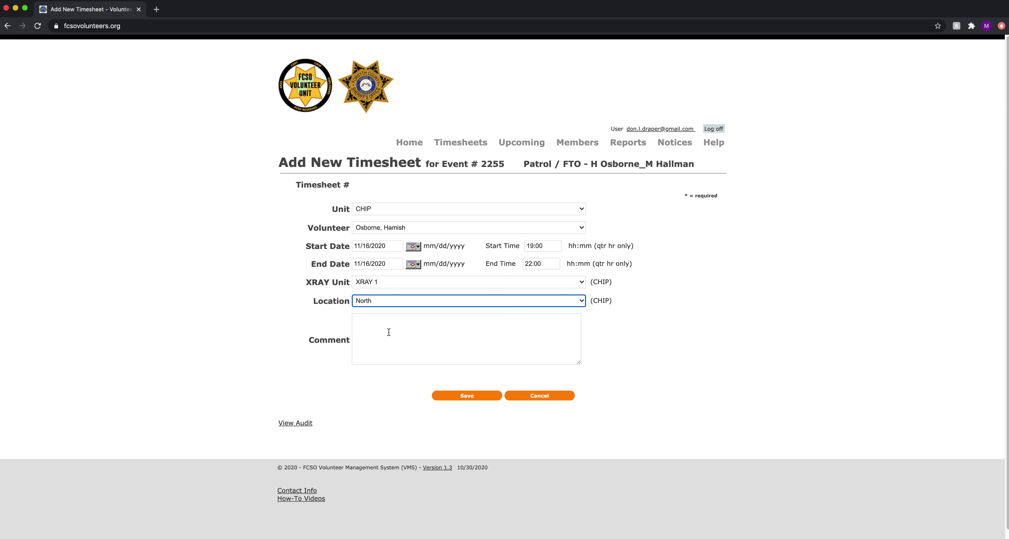
{"action": "left_click", "coordinate": [363, 330]}
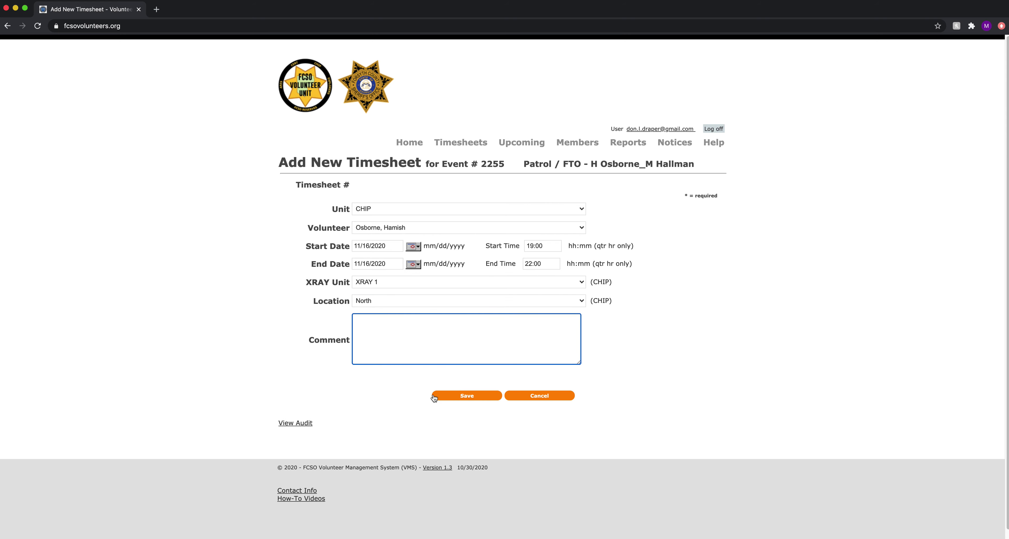
After the future-time error, change the shift to 13:00–15:00, save, and choose to clone it.
{"action": "left_click", "coordinate": [462, 396]}
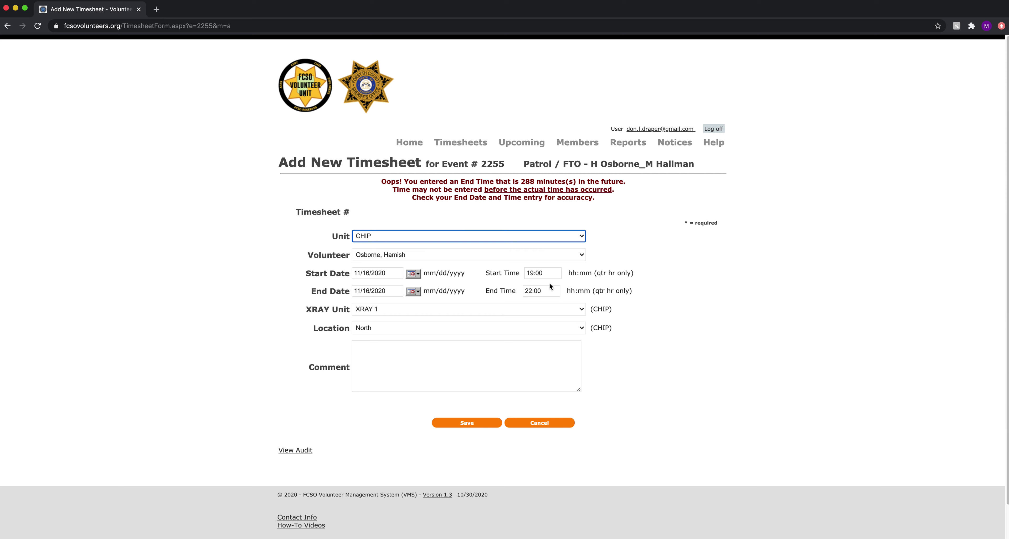
{"action": "double_click", "coordinate": [546, 272]}
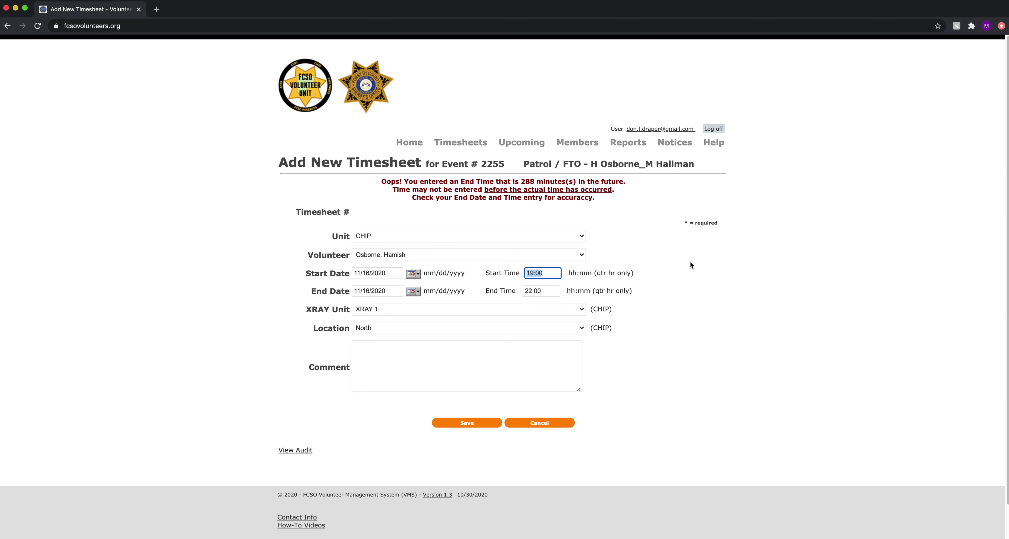
{"action": "type", "text": "13"}
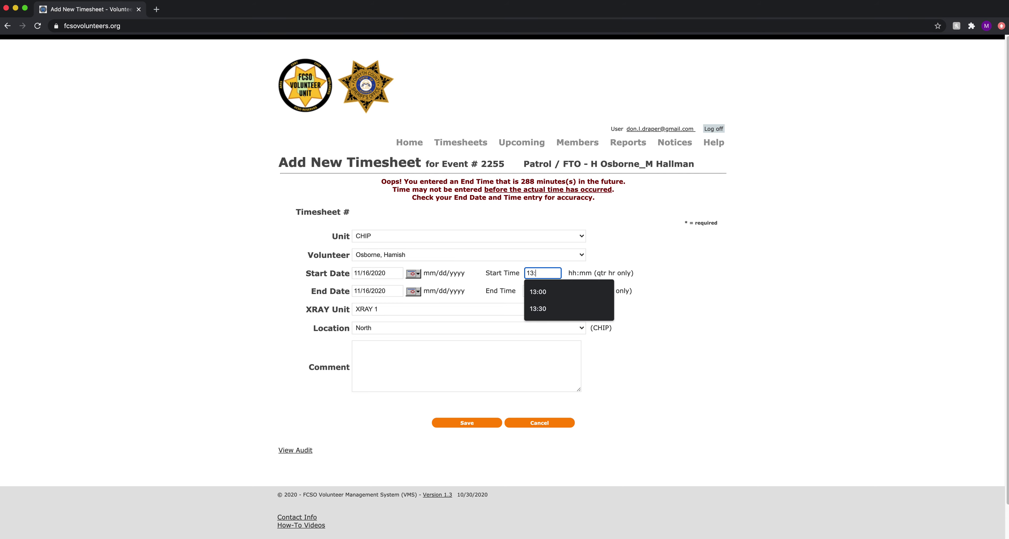
{"action": "type", "text": ":00"}
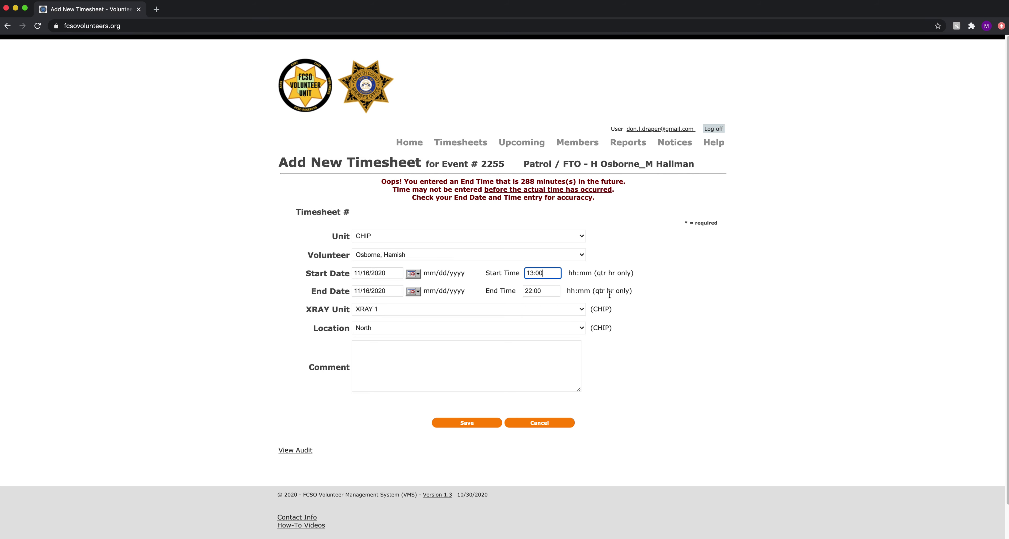
{"action": "key", "text": "Tab"}
{"action": "type", "text": "15:00"}
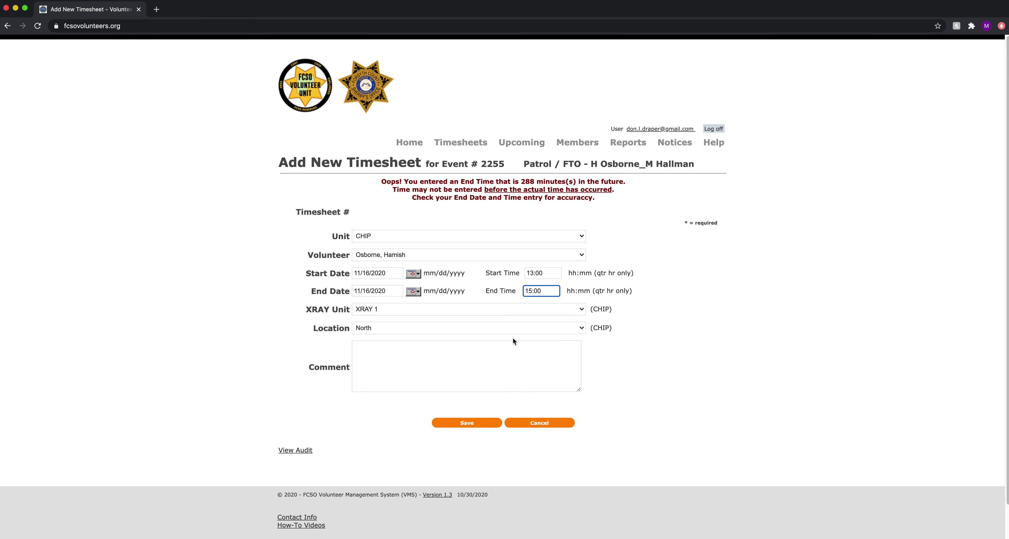
{"action": "left_click", "coordinate": [462, 423]}
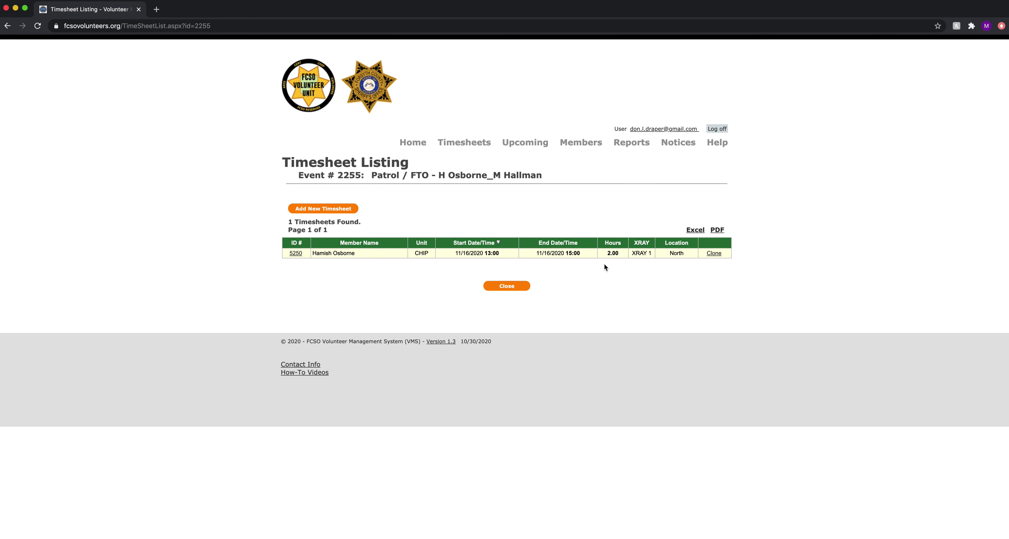
{"action": "left_click", "coordinate": [715, 254]}
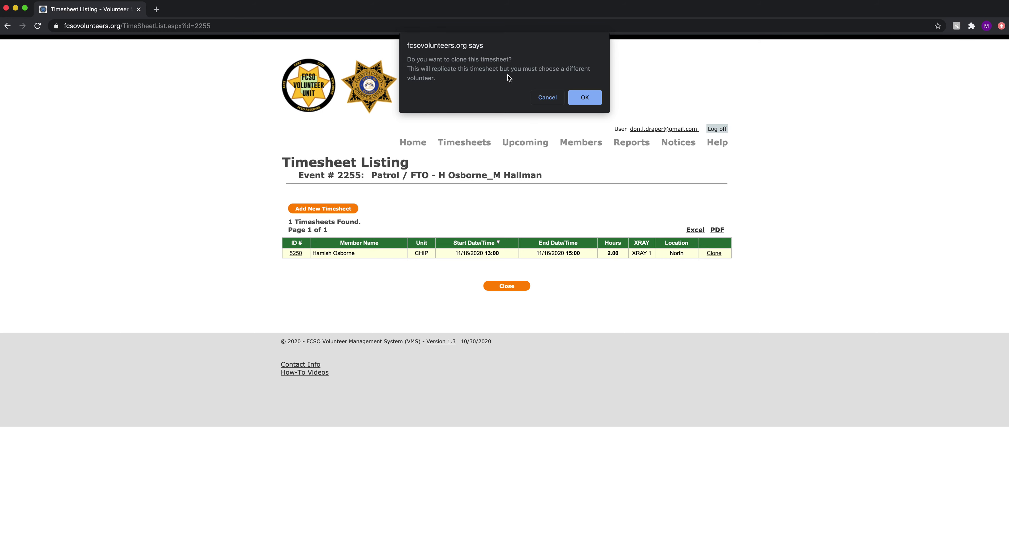
Confirm the clone, assign it to the second patrol partner, and save it.
{"action": "left_click", "coordinate": [588, 99]}
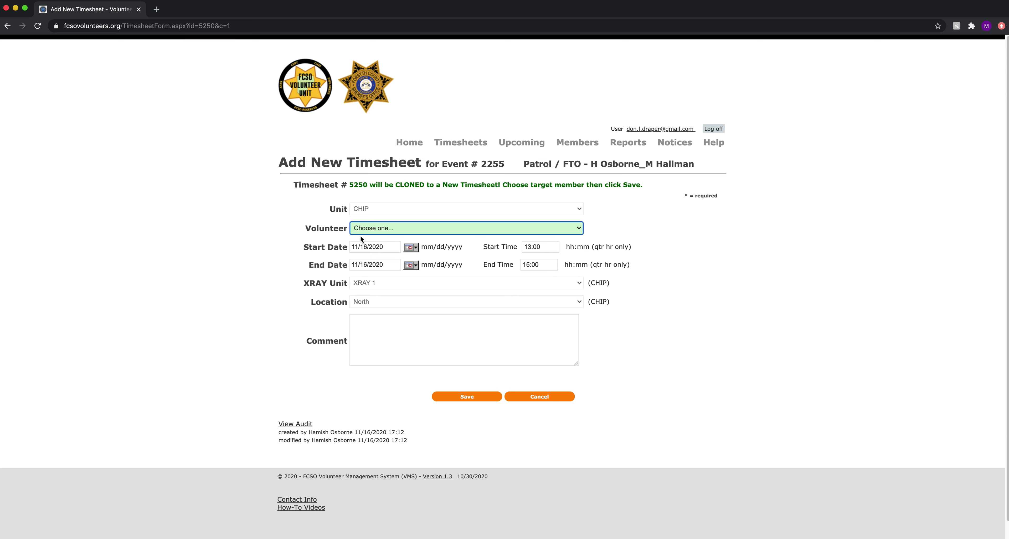
{"action": "left_click", "coordinate": [366, 228]}
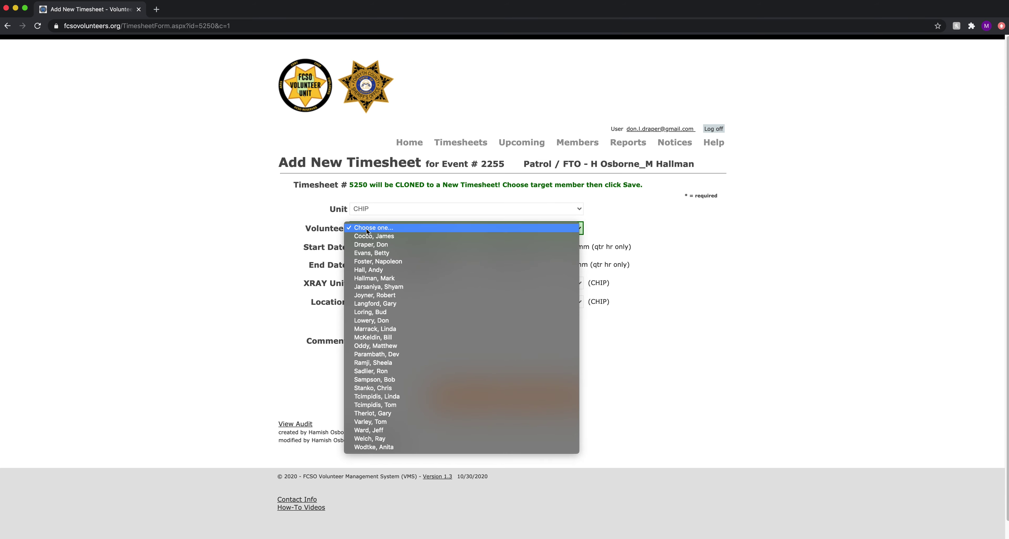
{"action": "type", "text": "h"}
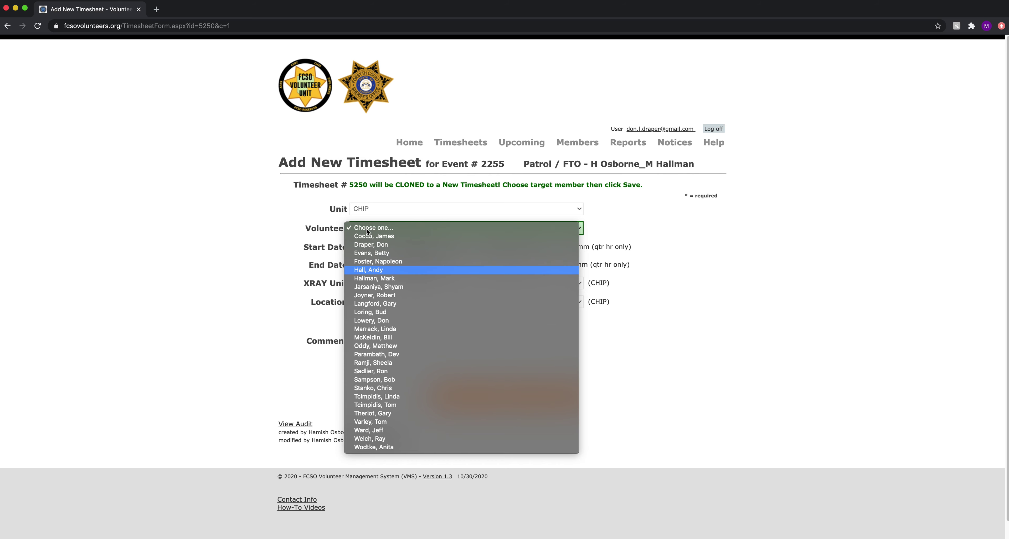
{"action": "left_click", "coordinate": [379, 278]}
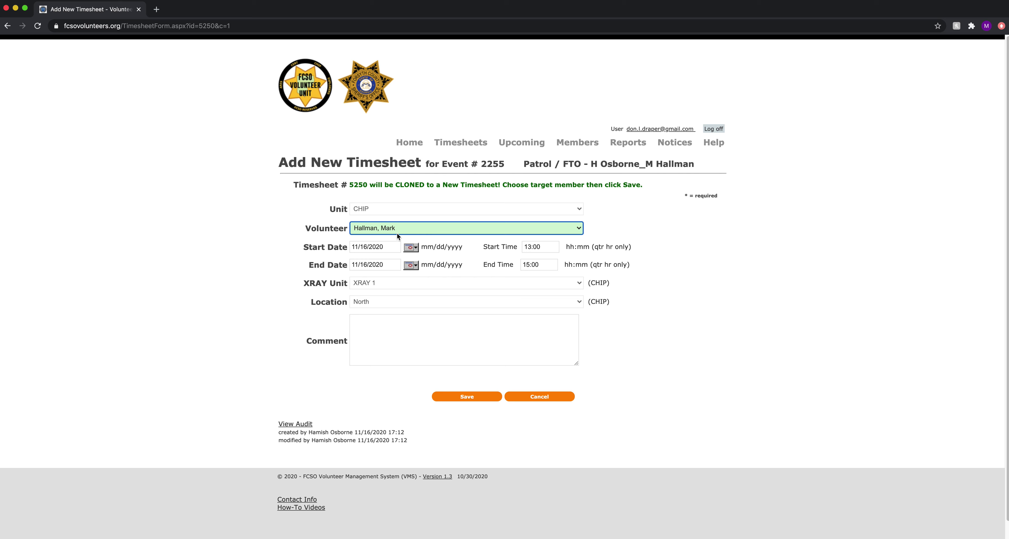
{"action": "left_click", "coordinate": [463, 397]}
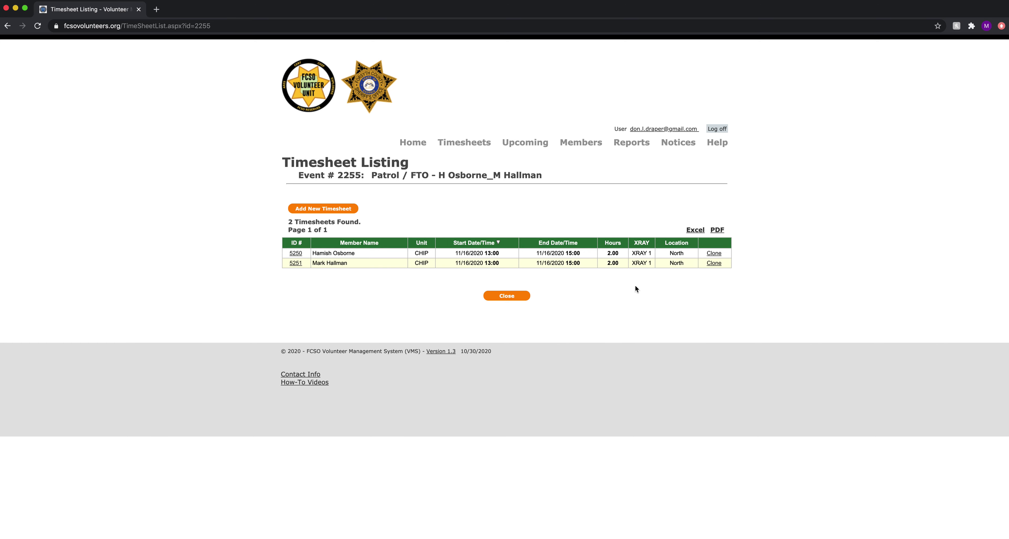
Review event 2255's creator and partner names, then leave the edit form without saving.
{"action": "left_click", "coordinate": [507, 297]}
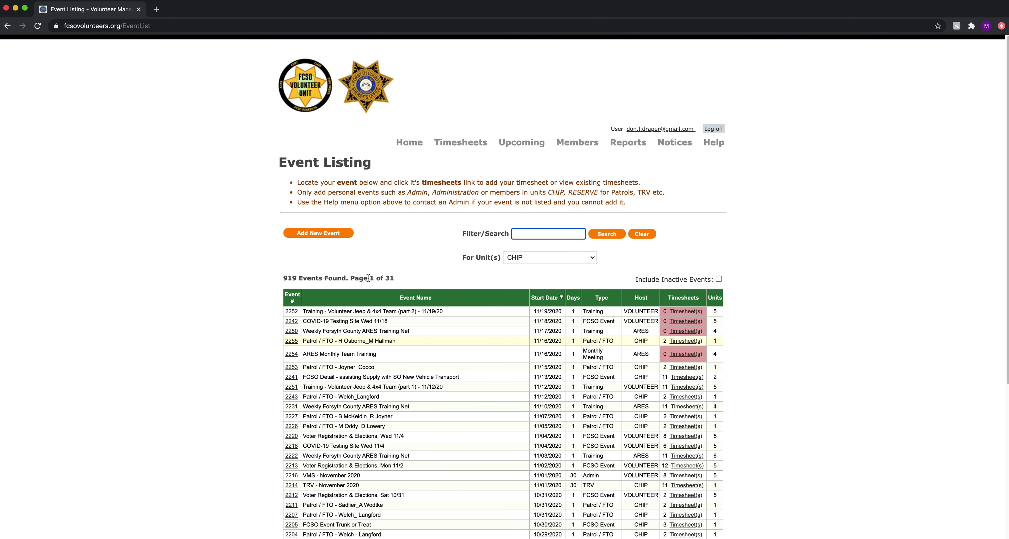
{"action": "scroll", "coordinate": [368, 278], "scroll_direction": "down", "scroll_amount": 2}
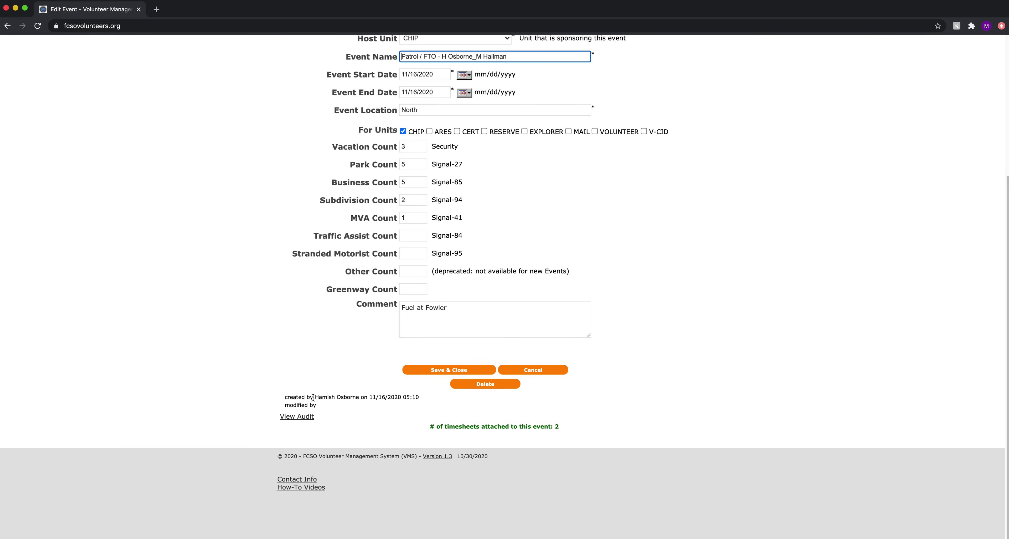
{"action": "left_click_drag", "start_coordinate": [316, 396], "coordinate": [358, 395]}
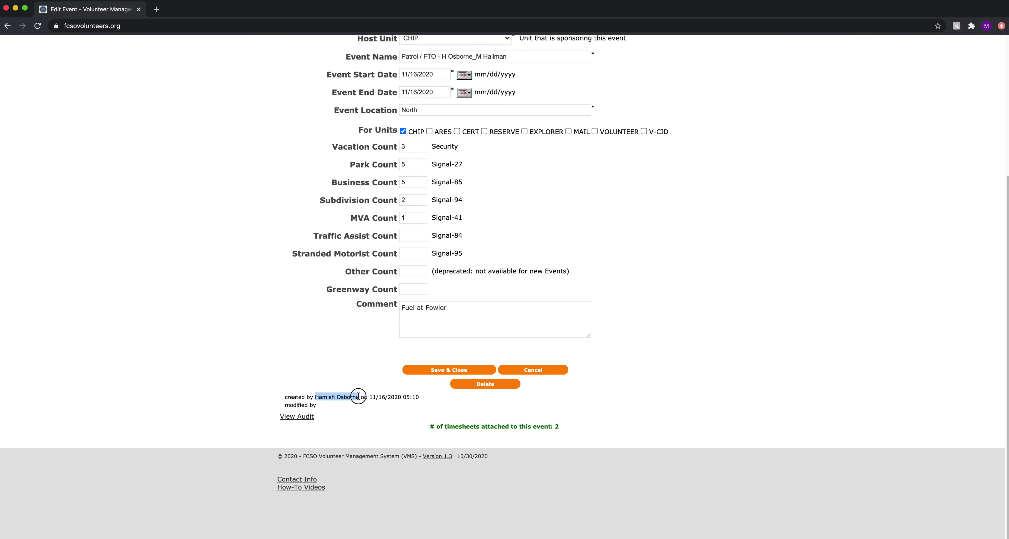
{"action": "scroll", "coordinate": [365, 411], "scroll_direction": "up", "scroll_amount": 1}
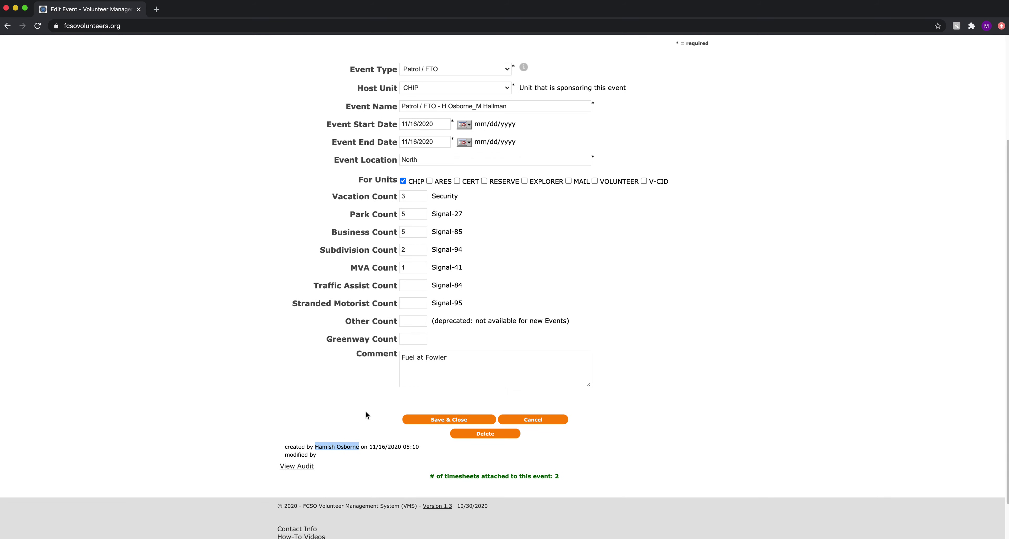
{"action": "left_click_drag", "start_coordinate": [507, 107], "coordinate": [476, 106]}
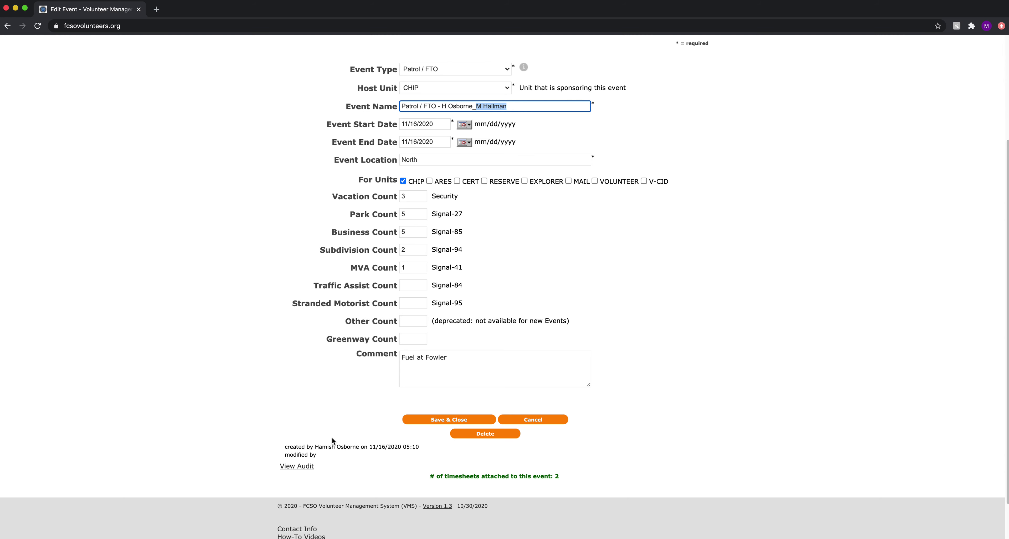
{"action": "left_click", "coordinate": [348, 424]}
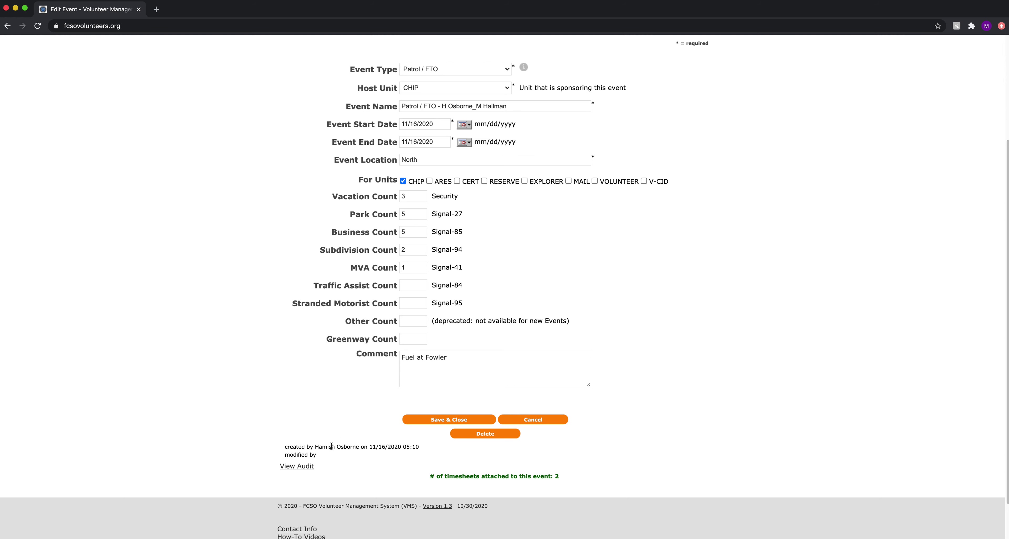
{"action": "left_click", "coordinate": [533, 420]}
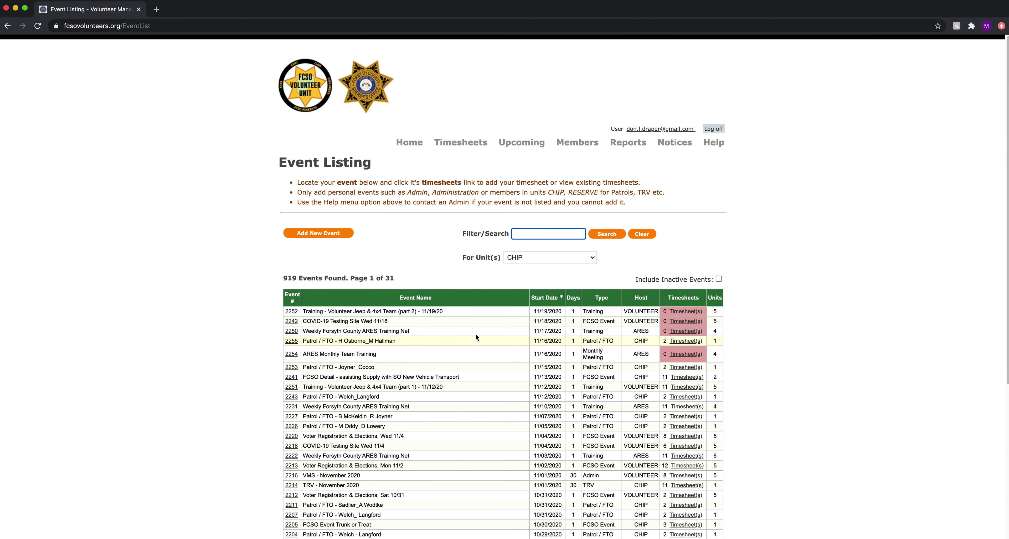
{"action": "left_click", "coordinate": [683, 341]}
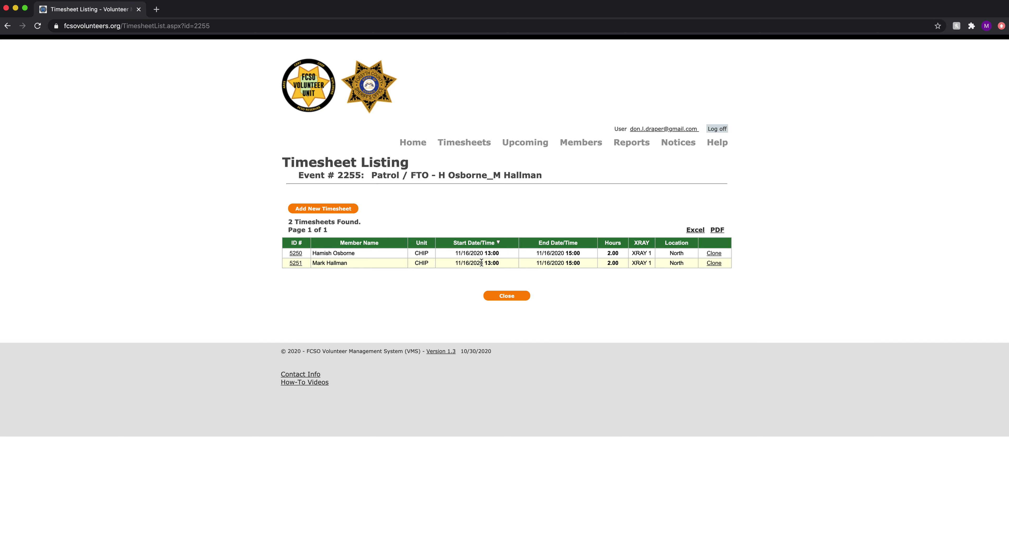
{"action": "left_click", "coordinate": [297, 254]}
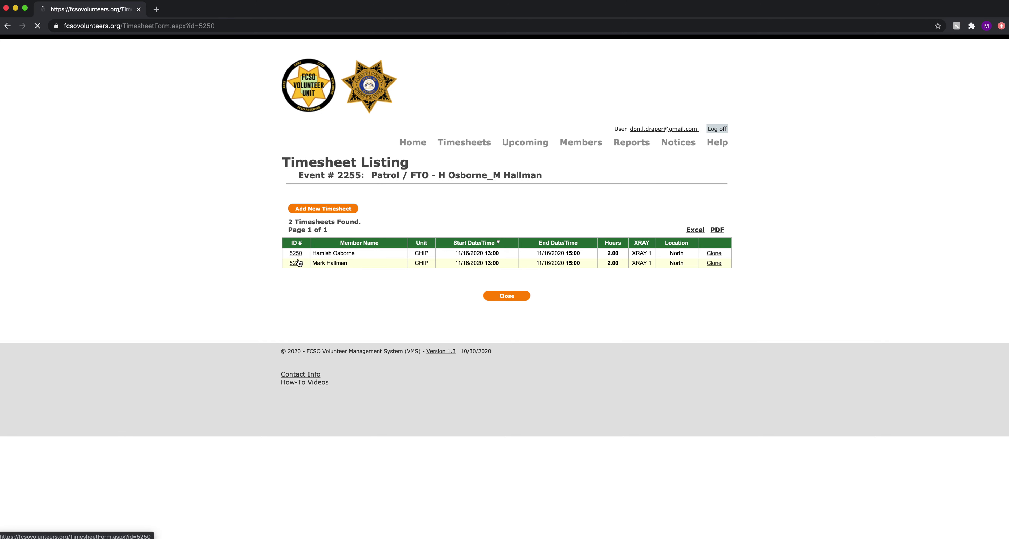
{"action": "left_click_drag", "start_coordinate": [308, 446], "coordinate": [355, 448]}
{"action": "left_click", "coordinate": [487, 429]}
{"action": "left_click", "coordinate": [533, 398]}
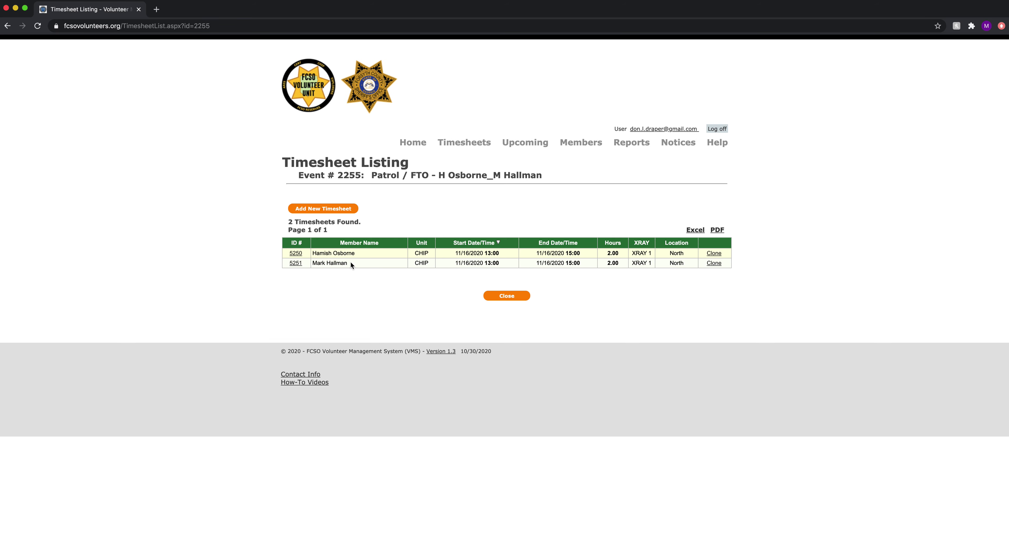
{"action": "left_click_drag", "start_coordinate": [351, 261], "coordinate": [314, 263]}
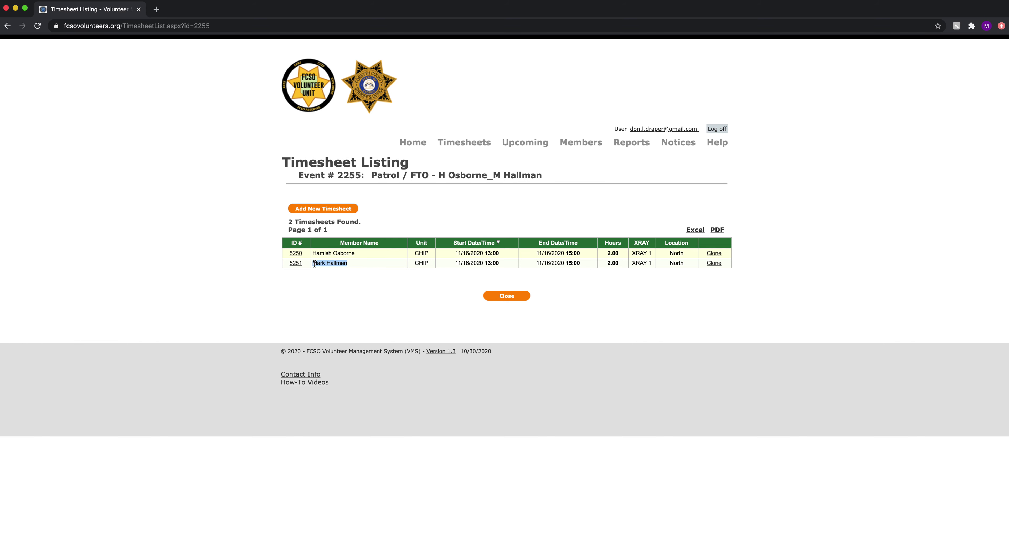
{"action": "left_click", "coordinate": [326, 271]}
{"action": "left_click", "coordinate": [296, 263]}
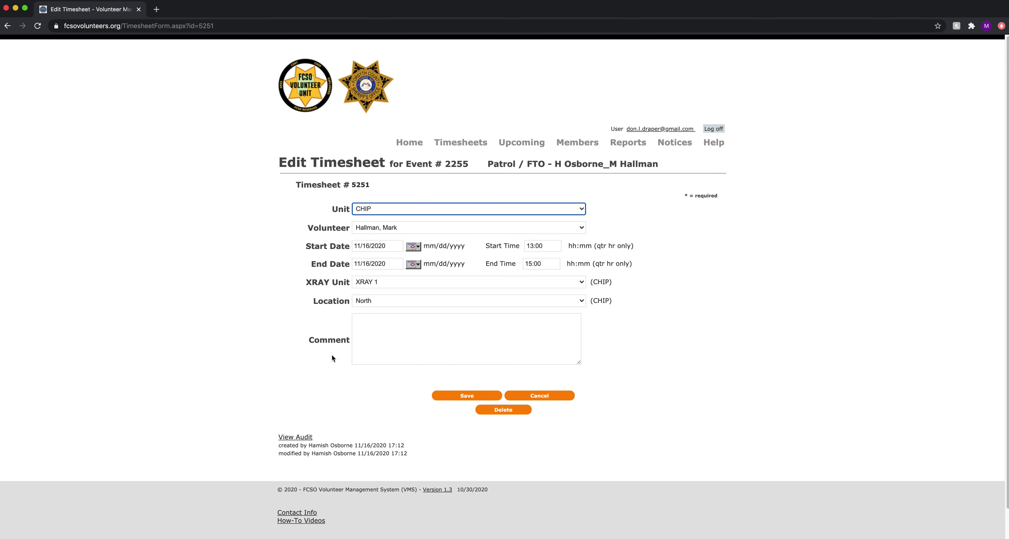
{"action": "left_click_drag", "start_coordinate": [309, 445], "coordinate": [352, 448]}
{"action": "left_click", "coordinate": [375, 413]}
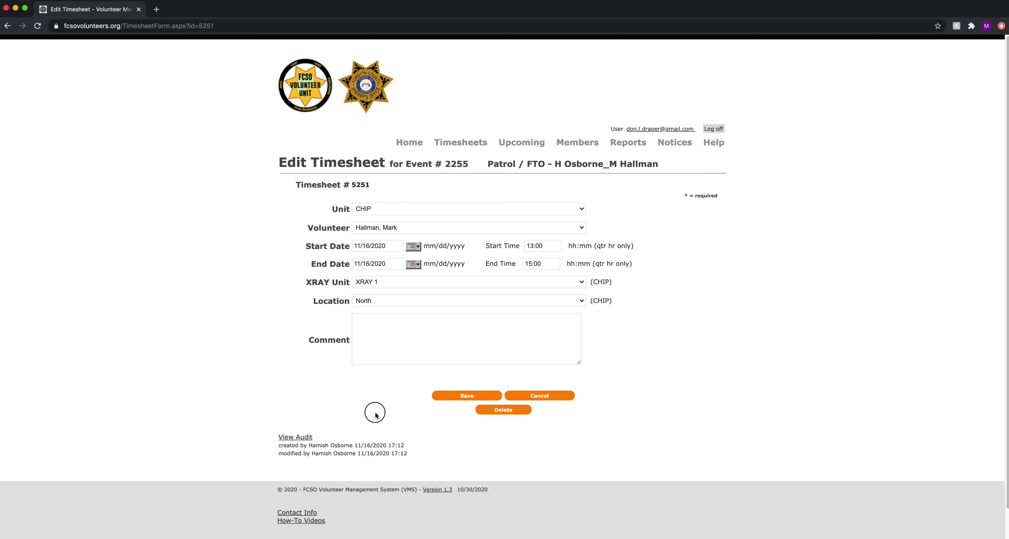
{"action": "left_click", "coordinate": [543, 398]}
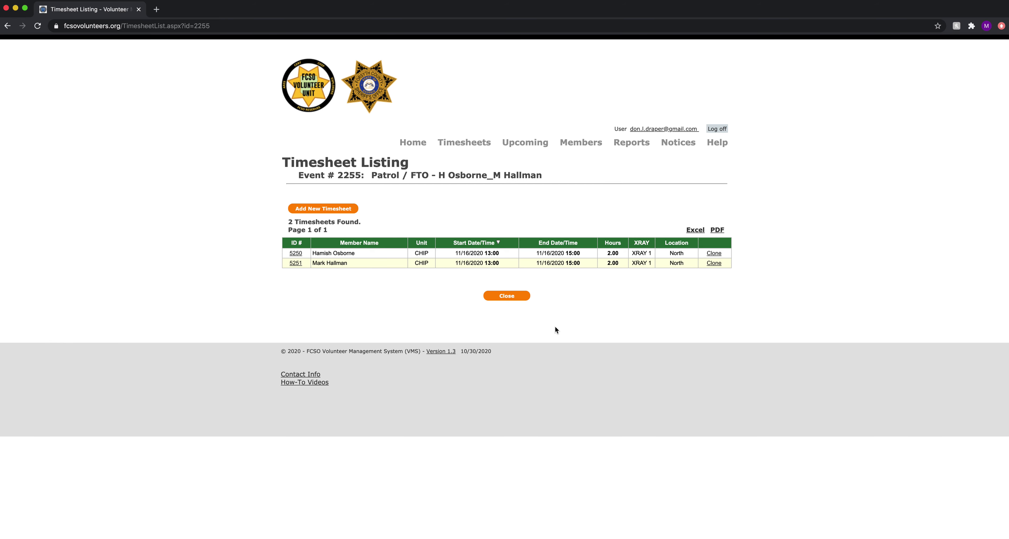
{"action": "left_click", "coordinate": [515, 301]}
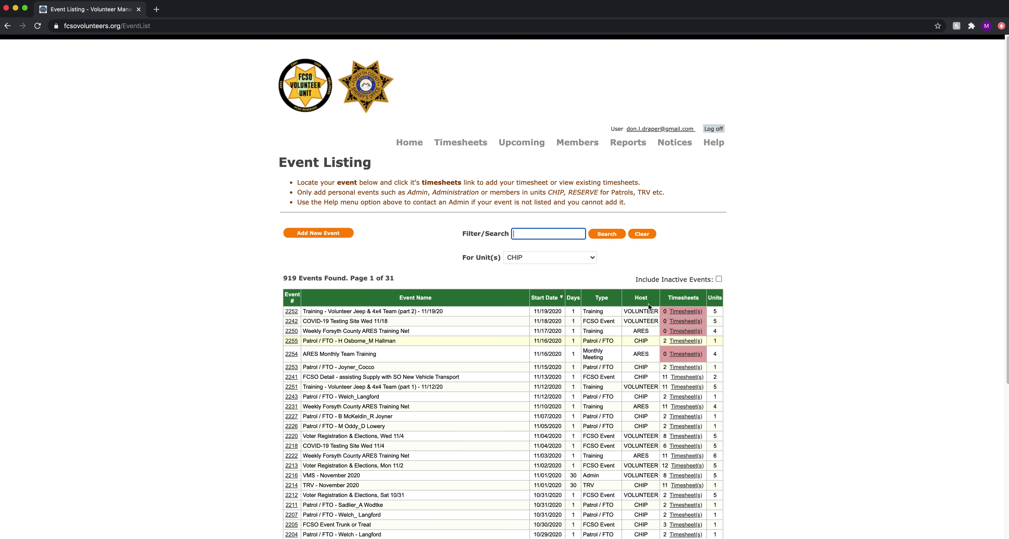
Delete timesheets 5250 and 5251 from event 2255 and return to the event listing.
{"action": "left_click", "coordinate": [862, 360]}
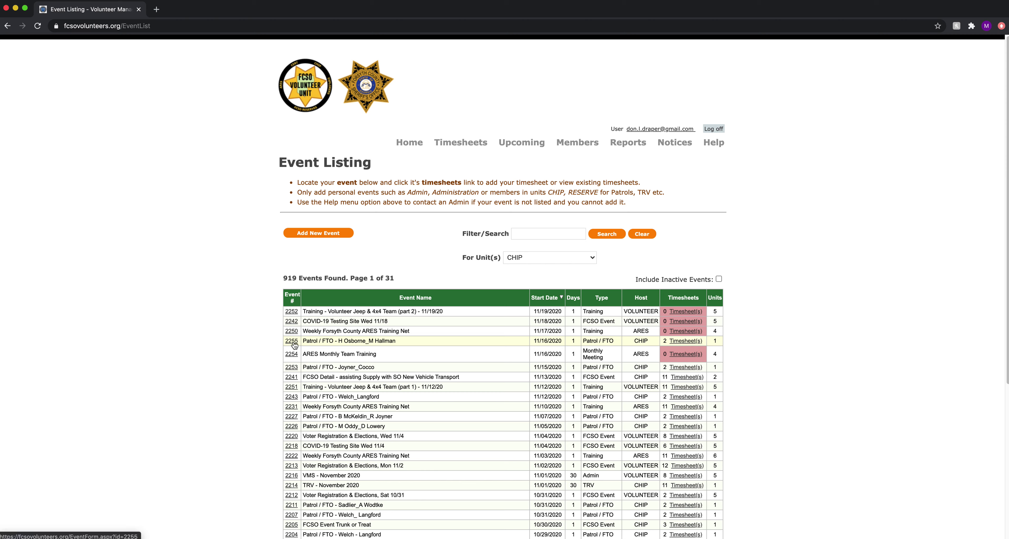
{"action": "left_click", "coordinate": [680, 341]}
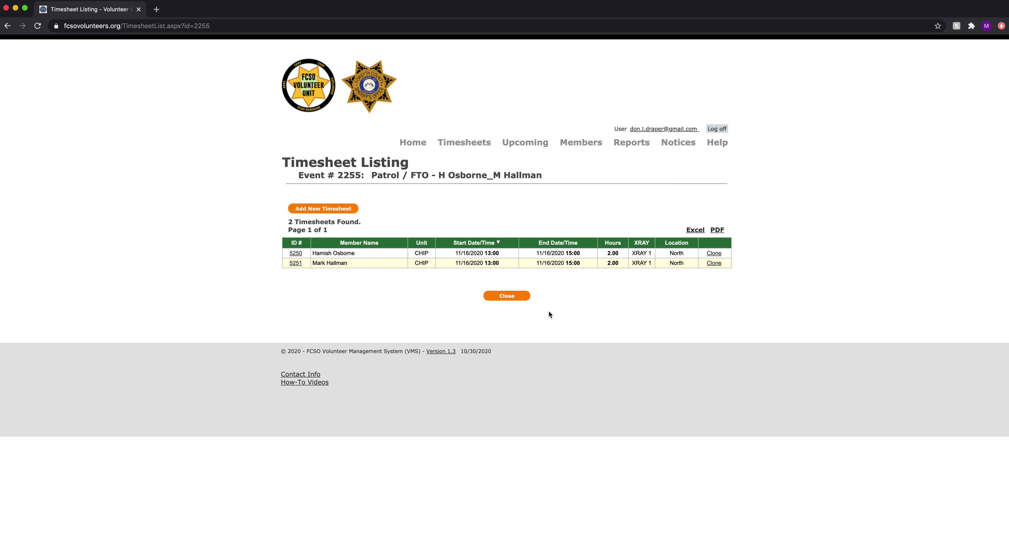
{"action": "left_click", "coordinate": [297, 253]}
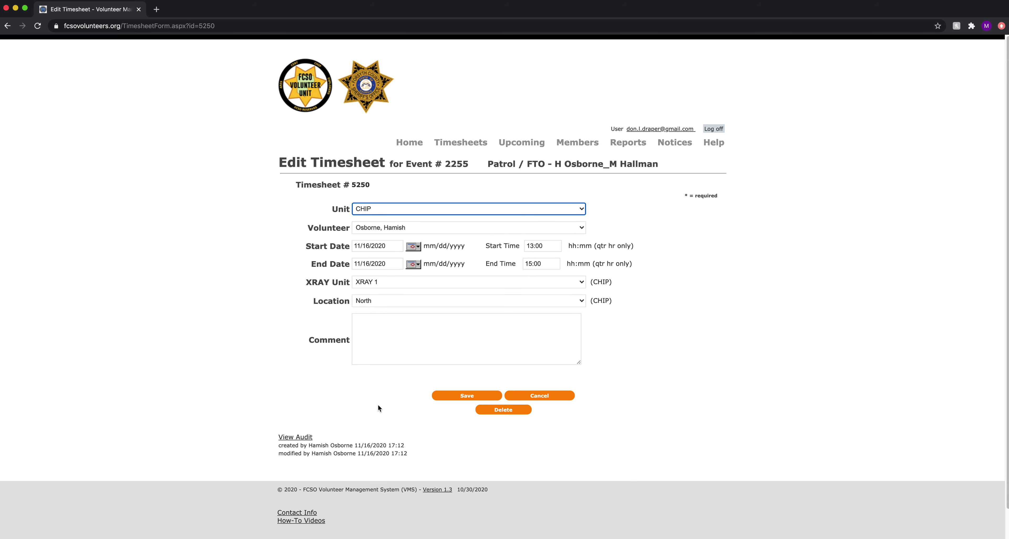
{"action": "left_click", "coordinate": [503, 409]}
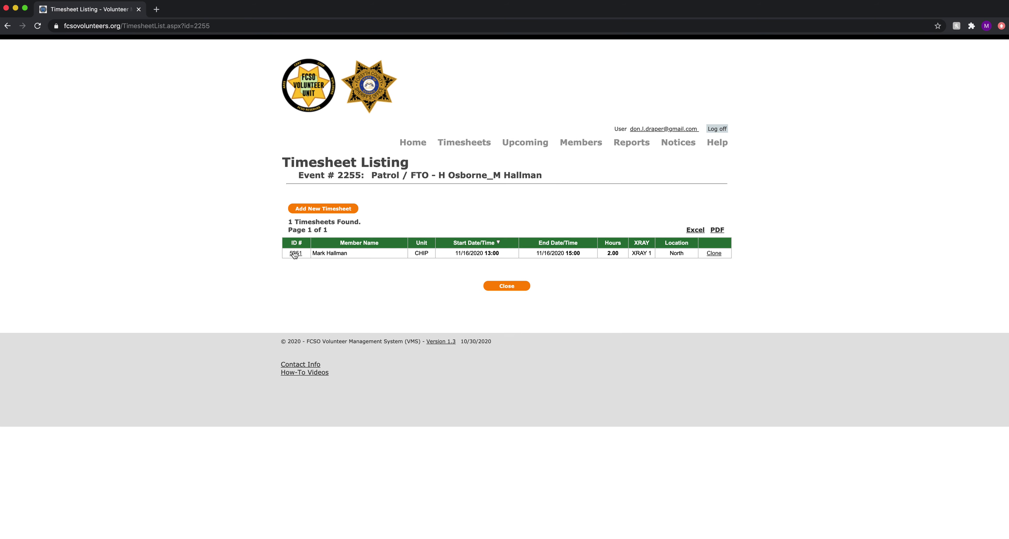
{"action": "left_click", "coordinate": [295, 254]}
{"action": "left_click", "coordinate": [502, 410]}
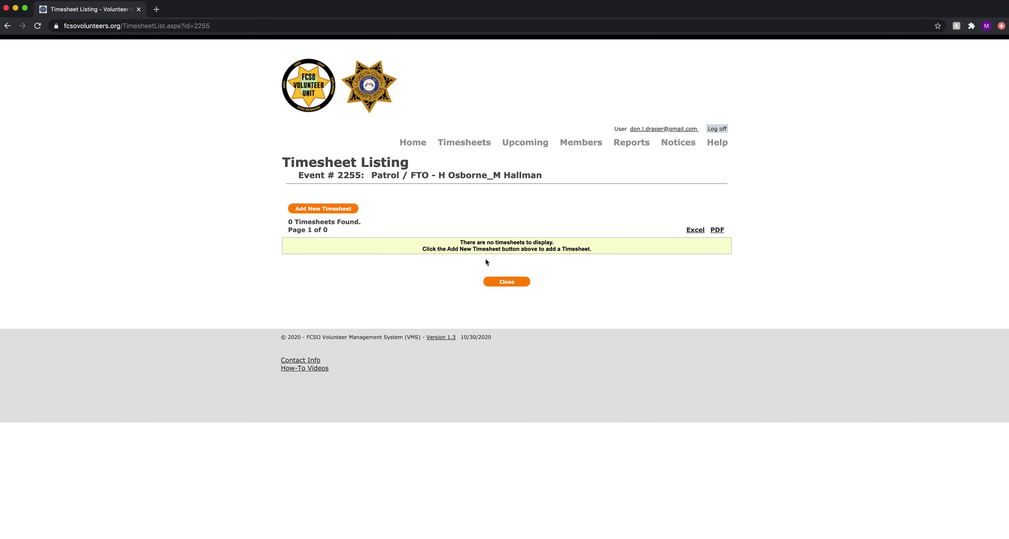
{"action": "left_click", "coordinate": [509, 282]}
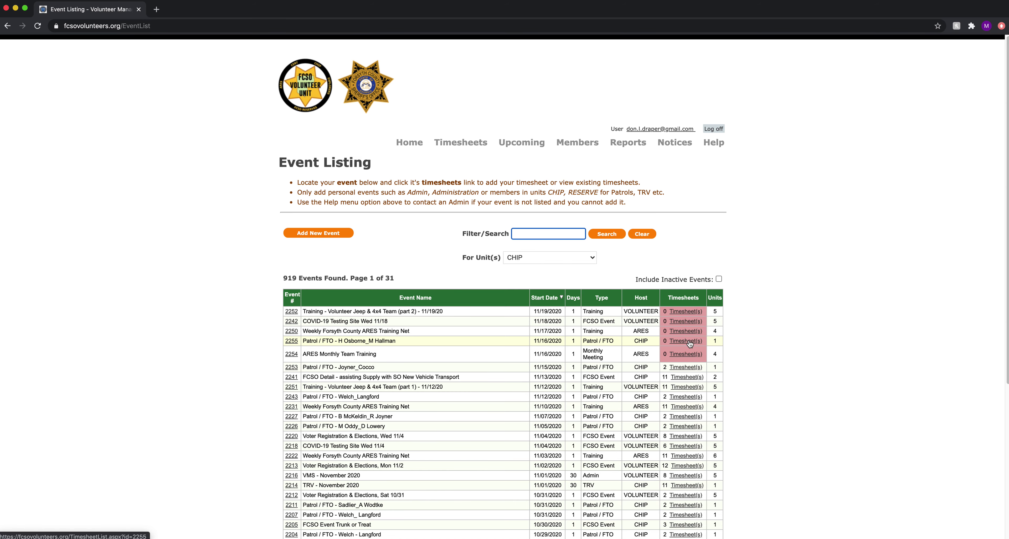
Open event 2255 and delete it, confirming the prompt, leaving 918 events in the listing.
{"action": "left_click", "coordinate": [292, 340]}
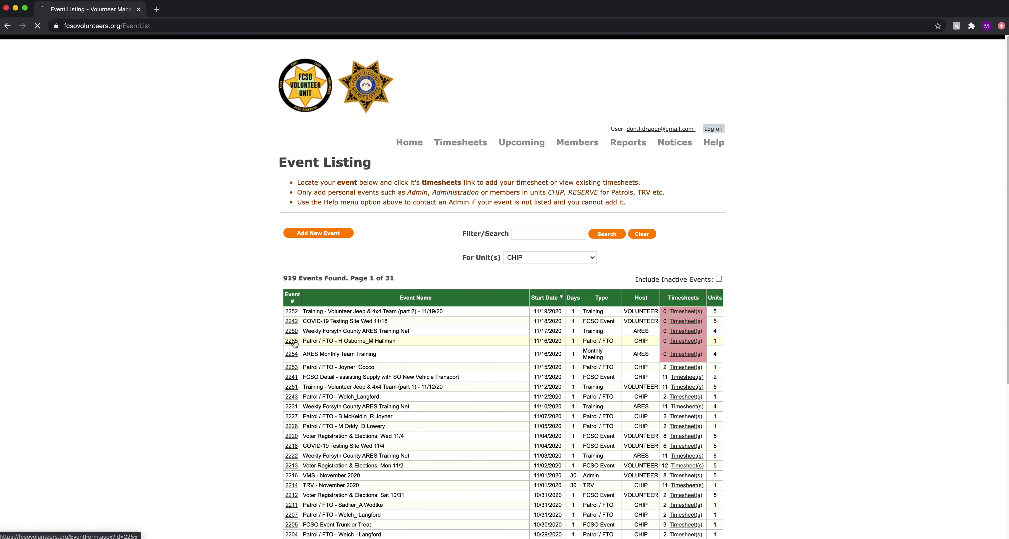
{"action": "scroll", "coordinate": [485, 358], "scroll_direction": "down", "scroll_amount": 5}
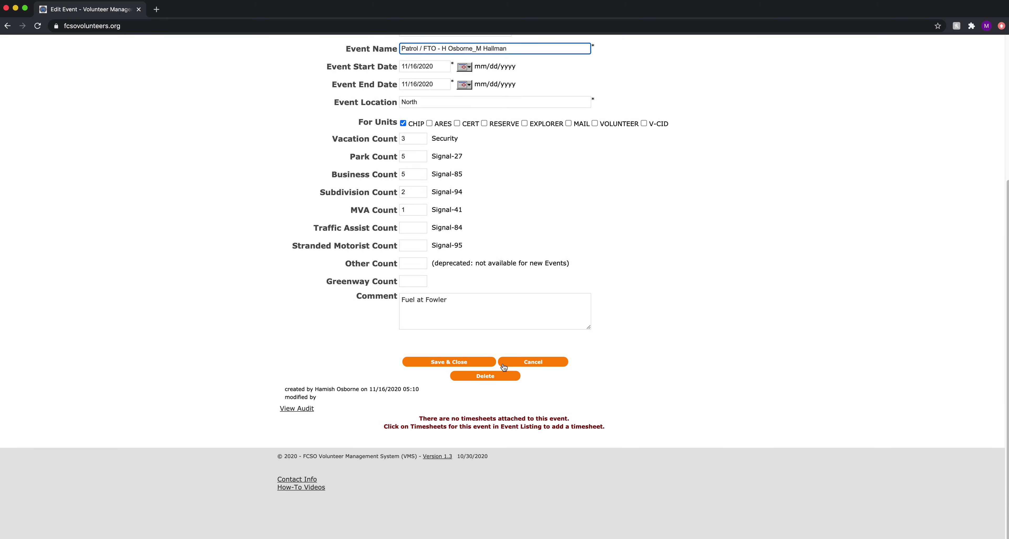
{"action": "left_click", "coordinate": [494, 376]}
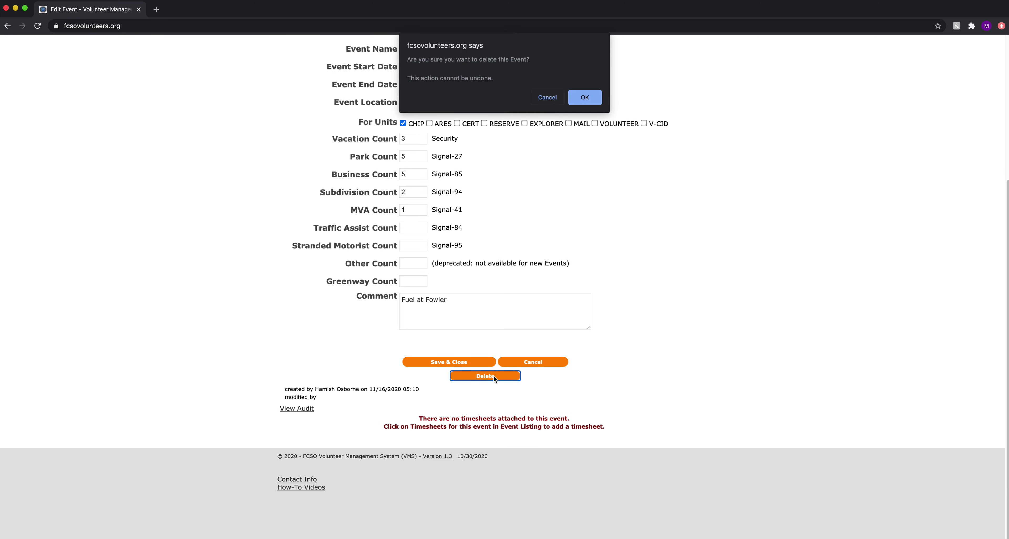
{"action": "left_click", "coordinate": [584, 98]}
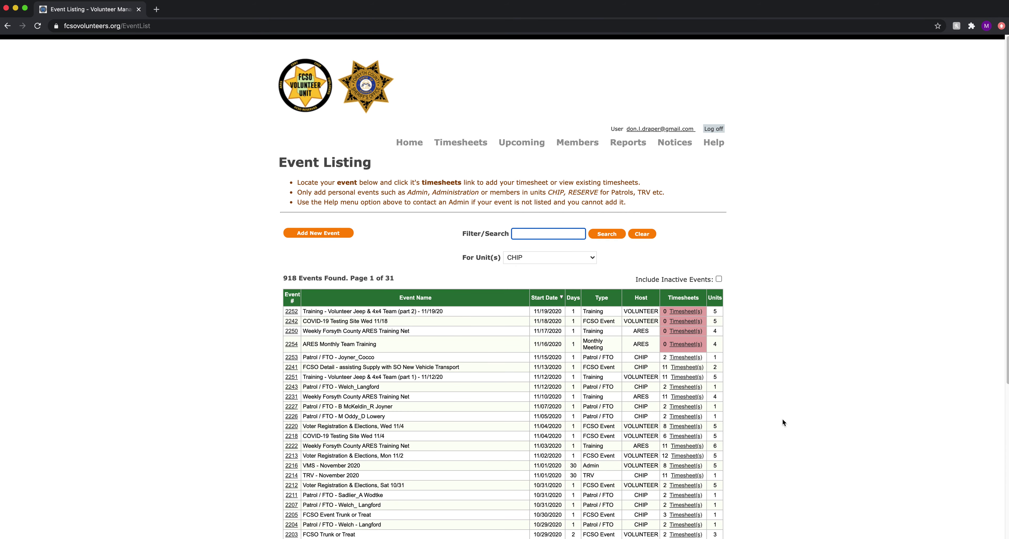
{"action": "left_click", "coordinate": [825, 398]}
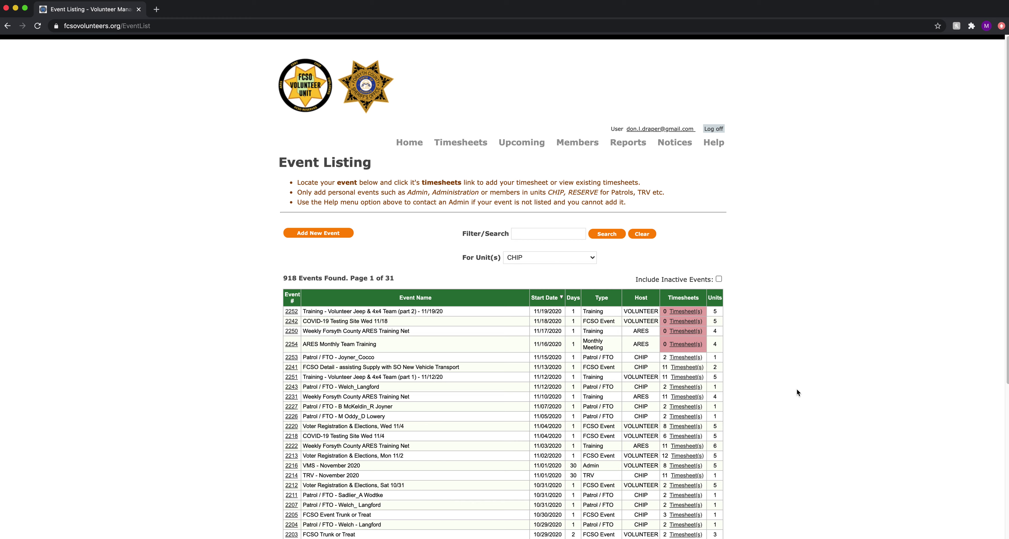